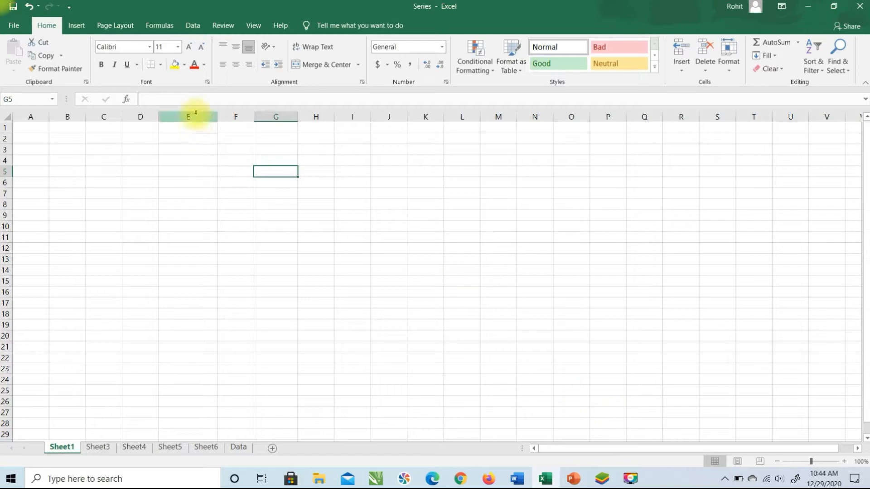
# Enter 1 and 2 in E1:E2 and extend the series down column E
pyautogui.click(199, 130)
pyautogui.write('1')
pyautogui.press('Return')
pyautogui.write('2')
pyautogui.press('Return')
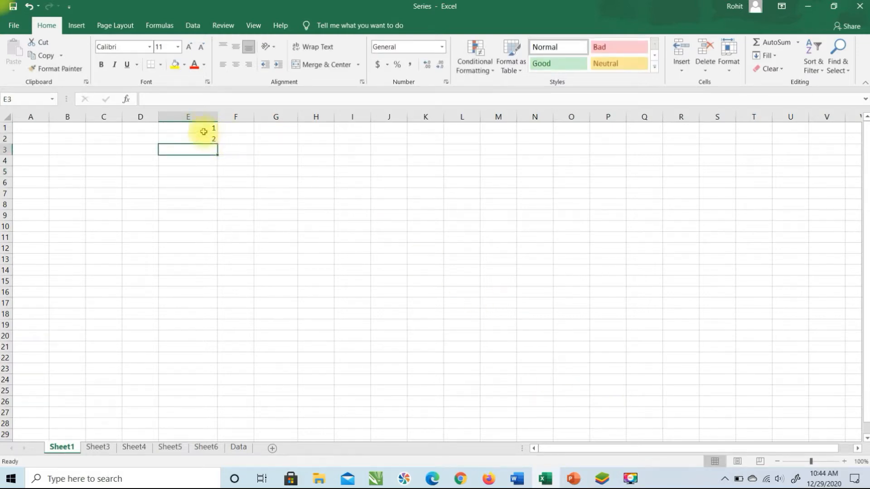
pyautogui.moveTo(198, 129); pyautogui.dragTo(199, 137)
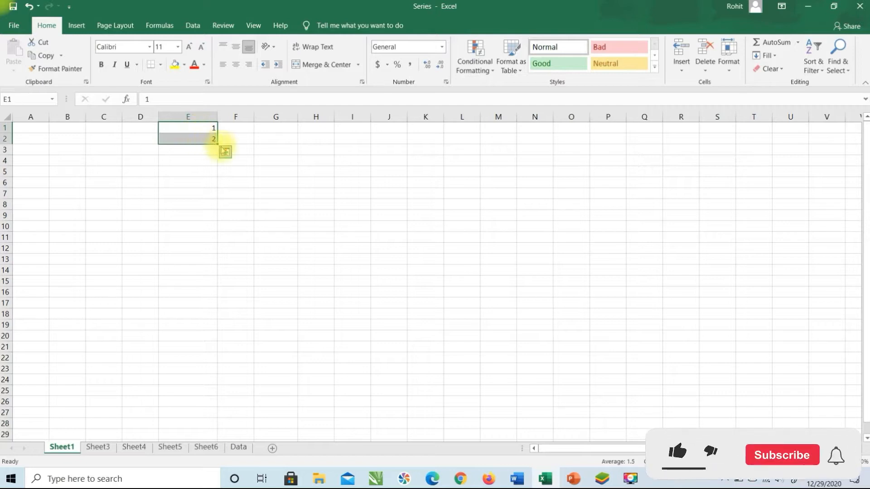
pyautogui.moveTo(217, 145); pyautogui.dragTo(208, 376)
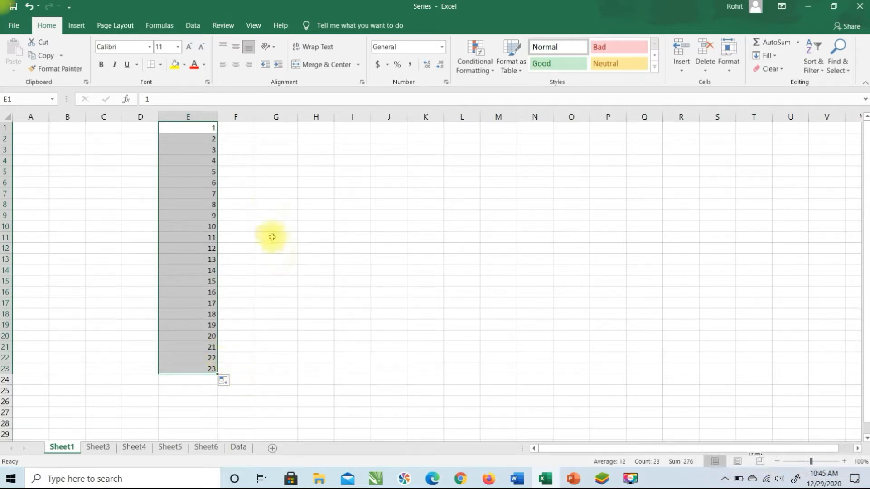
# Clear the filled numbers and look through the Fill options without applying one
pyautogui.press('Delete')
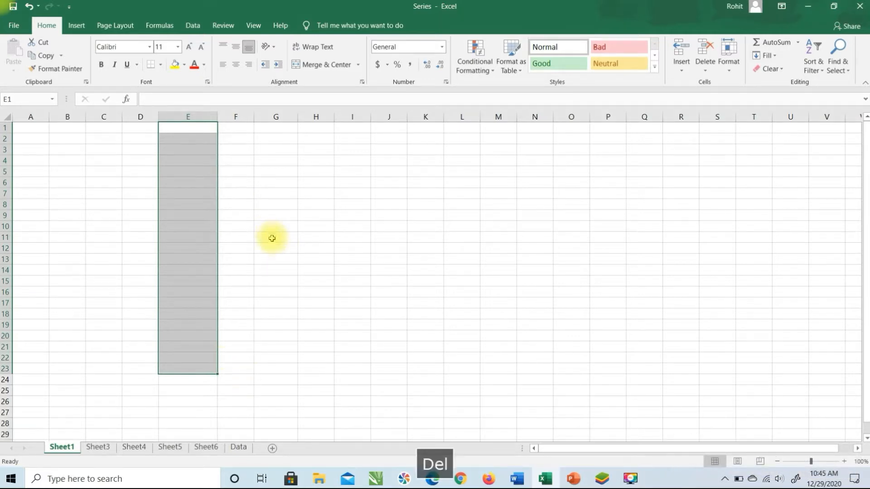
pyautogui.click(774, 56)
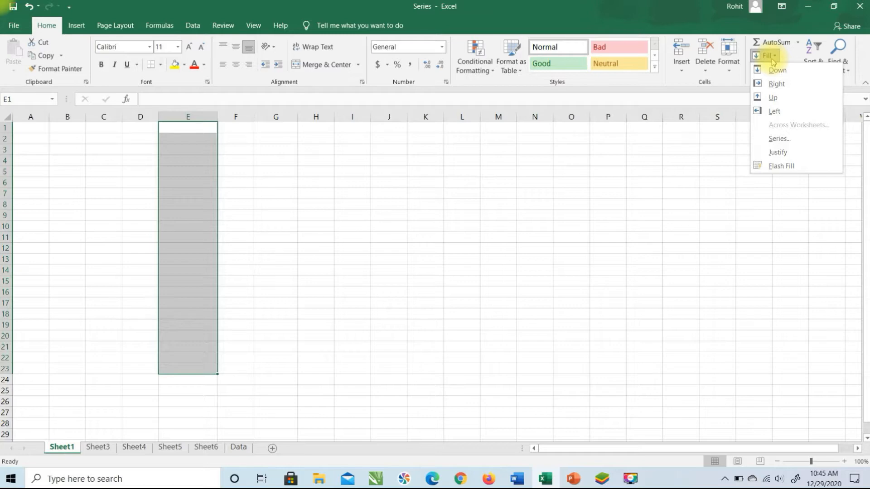
pyautogui.click(338, 183)
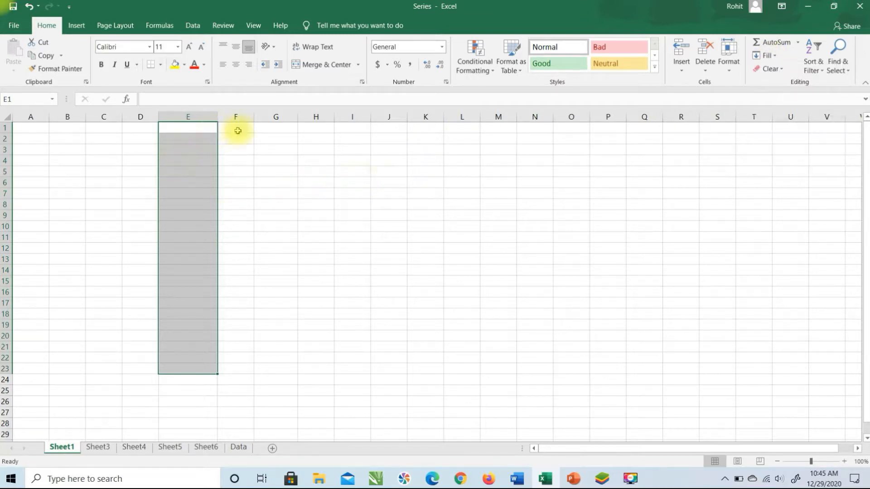
pyautogui.moveTo(241, 130); pyautogui.dragTo(254, 297)
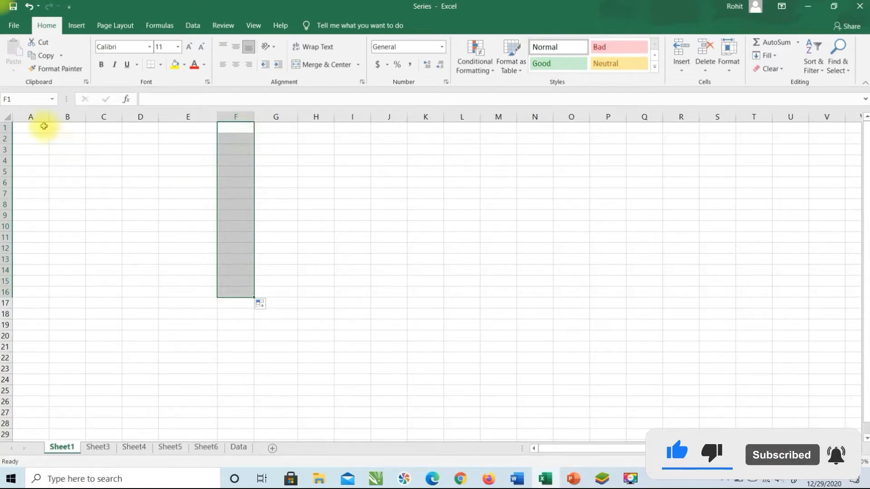
pyautogui.click(42, 127)
# Put 5 in E1, fill it down through E20, then undo the fill
pyautogui.click(192, 127)
pyautogui.write('5')
pyautogui.press('Return')
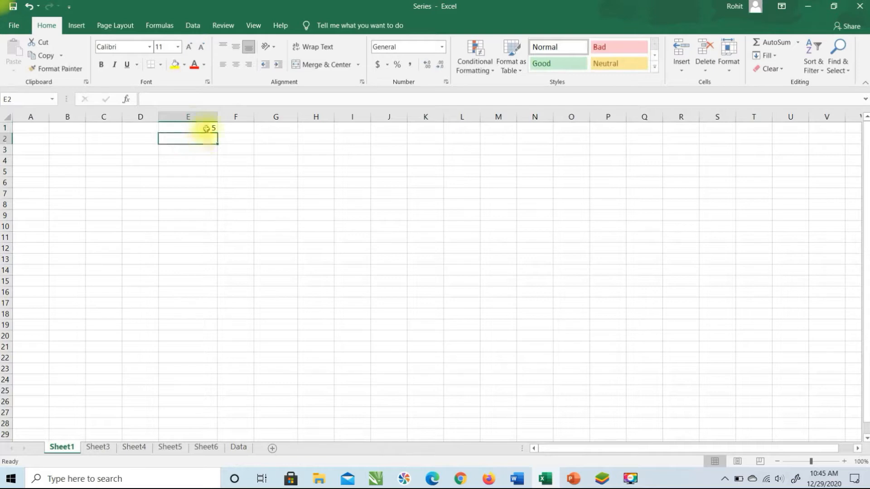
pyautogui.click(208, 126)
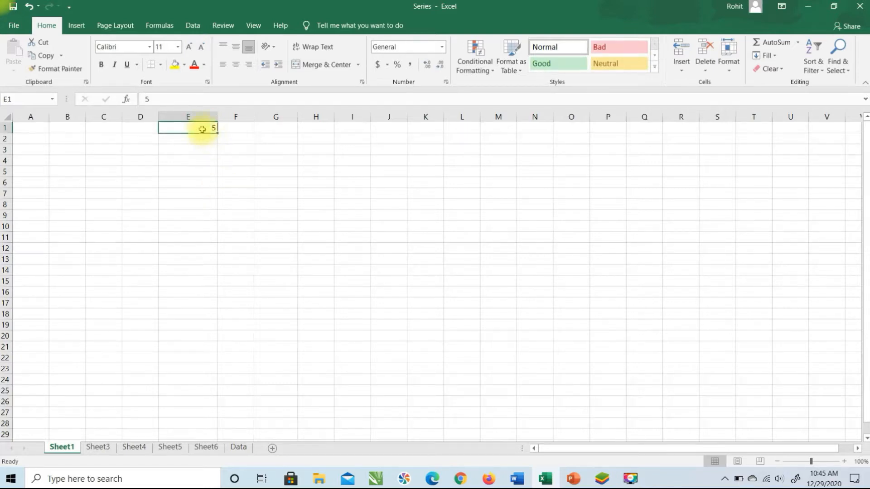
pyautogui.moveTo(202, 127); pyautogui.dragTo(191, 338)
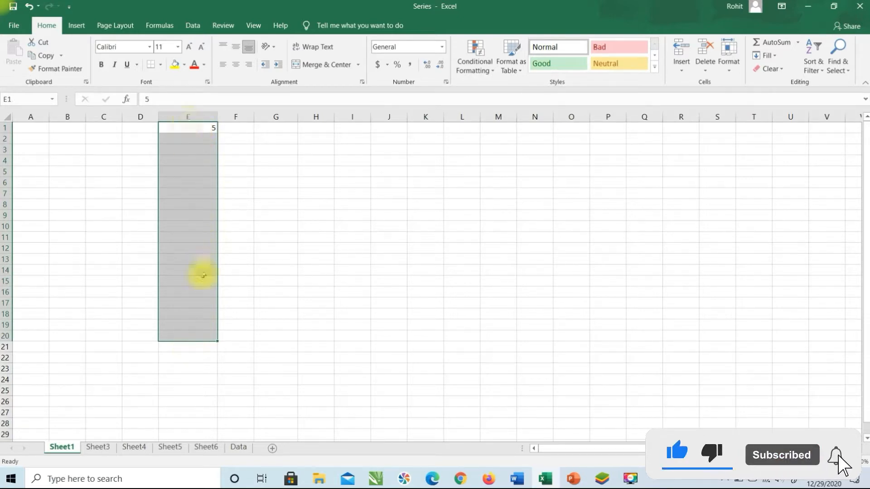
pyautogui.click(775, 58)
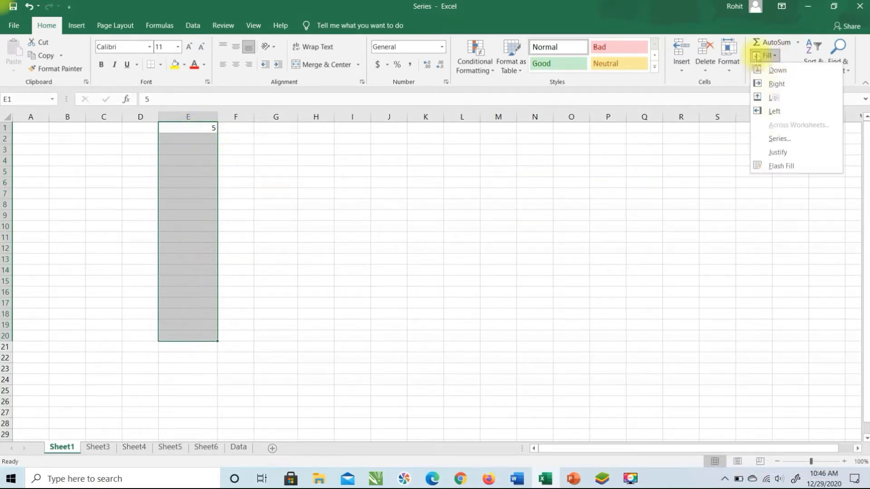
pyautogui.click(777, 72)
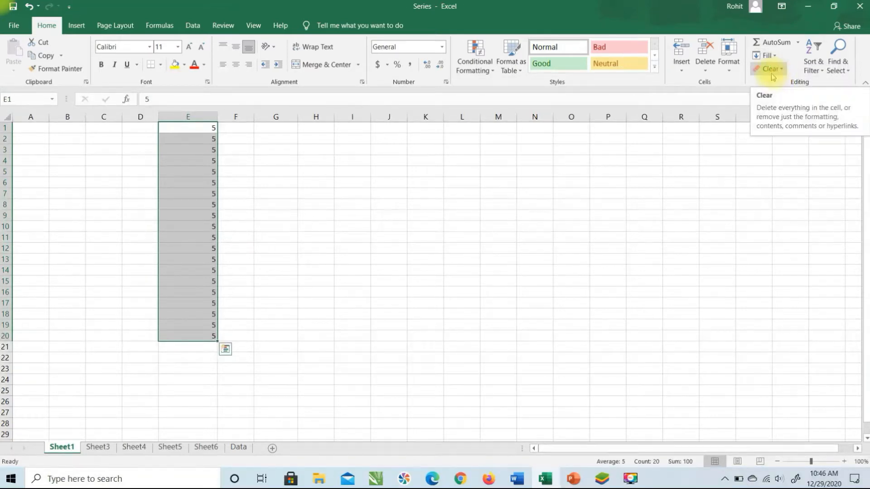
pyautogui.hotkey('ctrl', 'z')
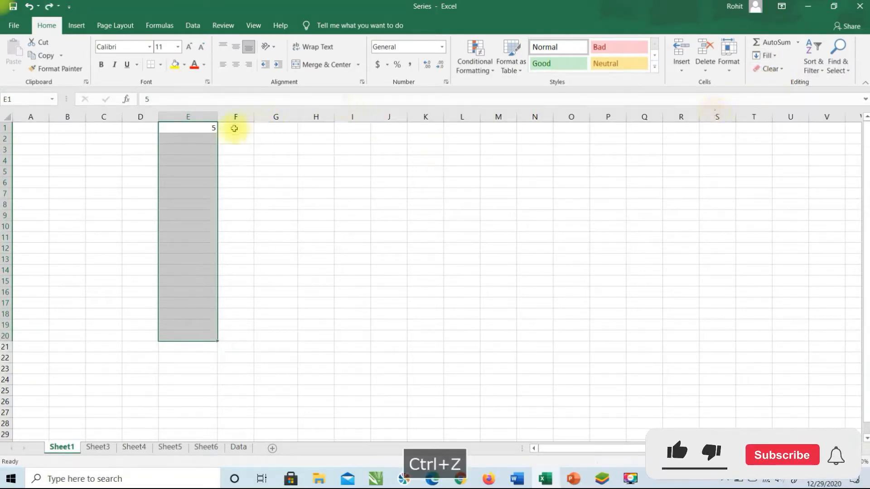
# Enter 7 in E2 and select E1:E20
pyautogui.click(204, 140)
pyautogui.write('7')
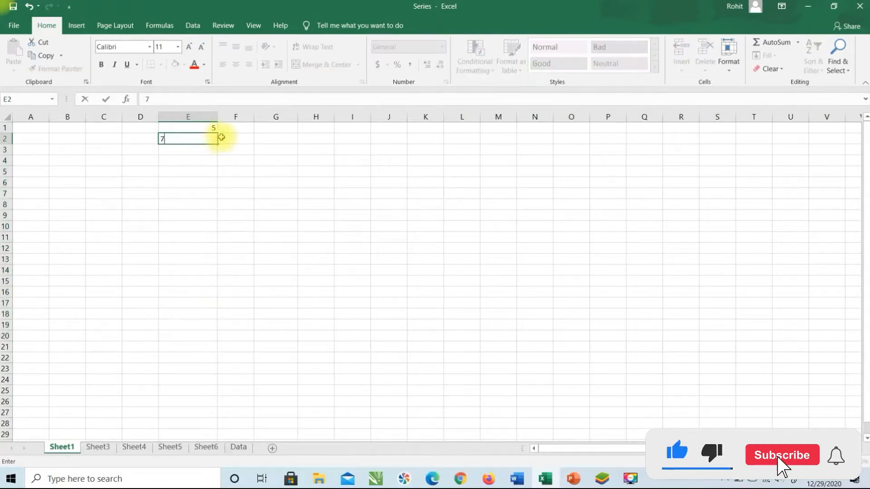
pyautogui.press('Return')
pyautogui.moveTo(209, 126); pyautogui.dragTo(207, 339)
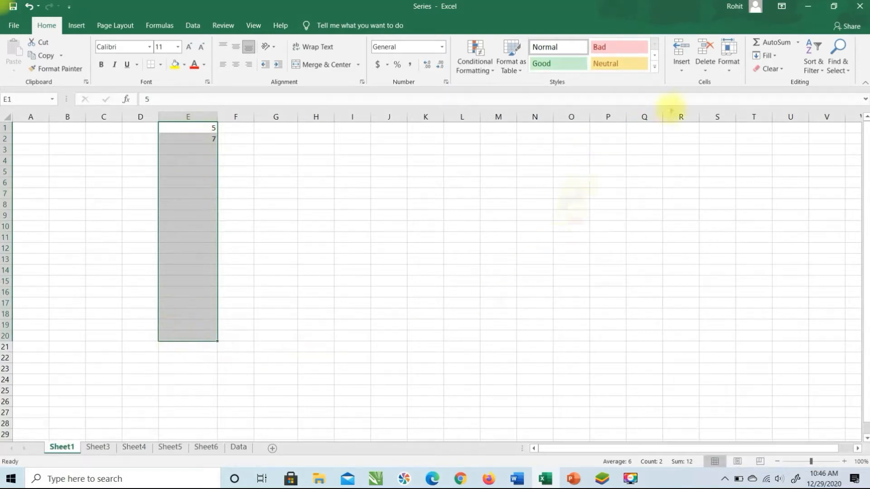
# Fill E1:E20 down from E1, then undo the downward fill
pyautogui.click(767, 55)
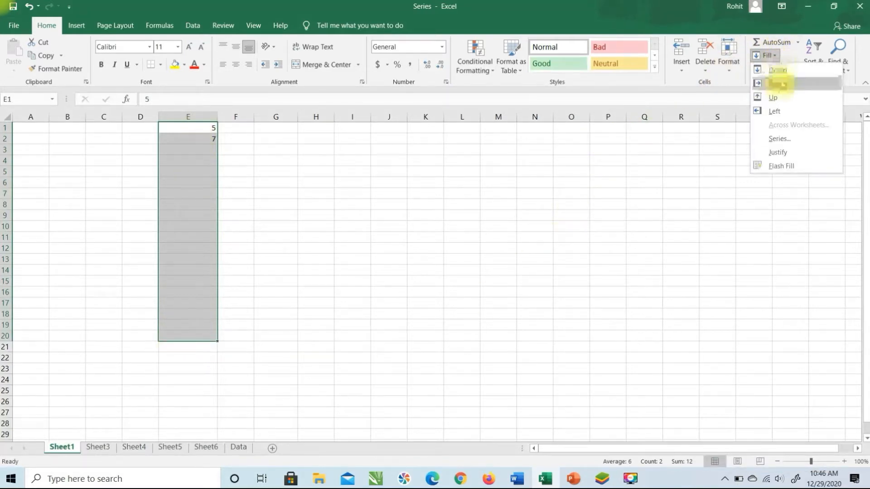
pyautogui.click(777, 70)
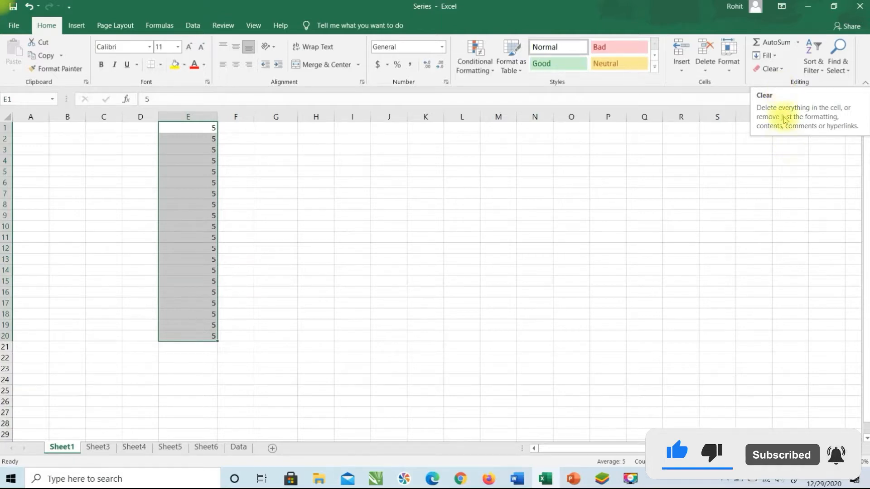
pyautogui.click(775, 58)
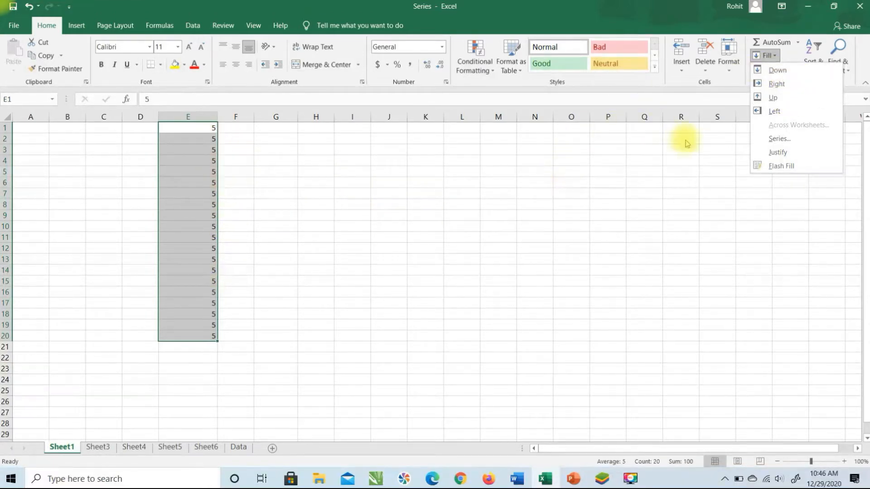
pyautogui.hotkey('ctrl', 'z')
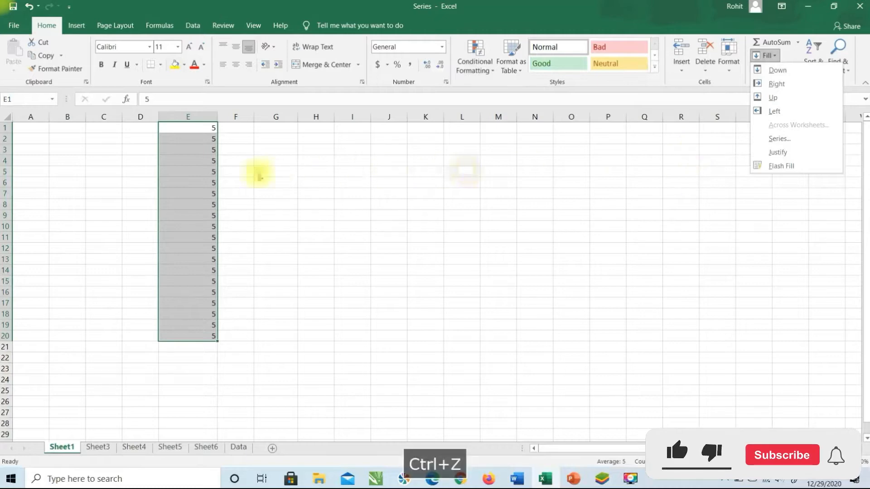
pyautogui.press('Escape')
pyautogui.hotkey('ctrl', 'z')
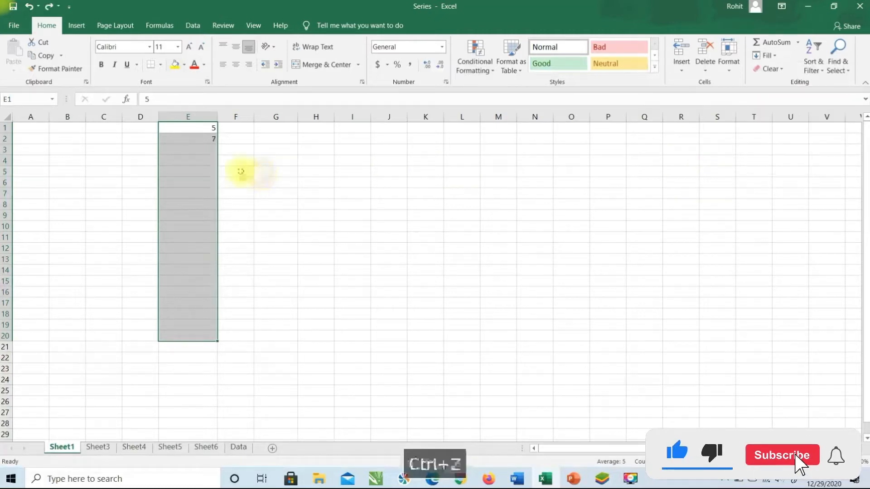
# Delete the 7 from E2 and reselect E1 down through column E
pyautogui.click(196, 142)
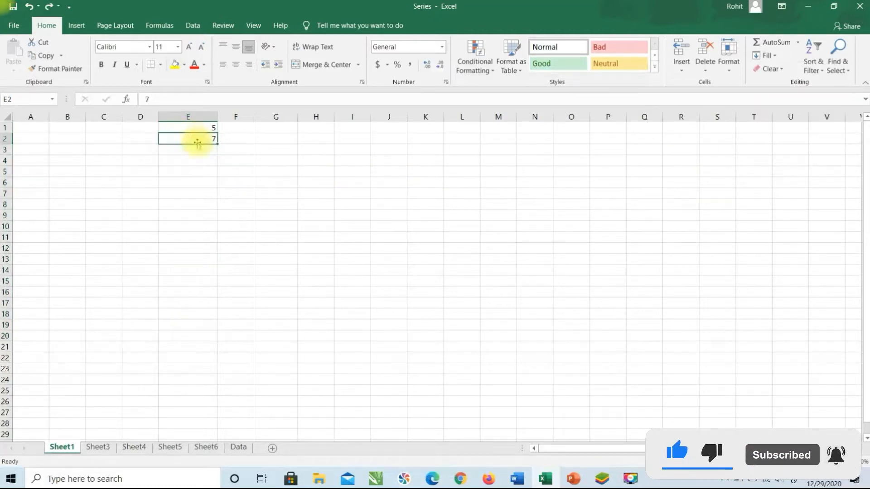
pyautogui.press('Delete')
pyautogui.moveTo(194, 128); pyautogui.dragTo(190, 334)
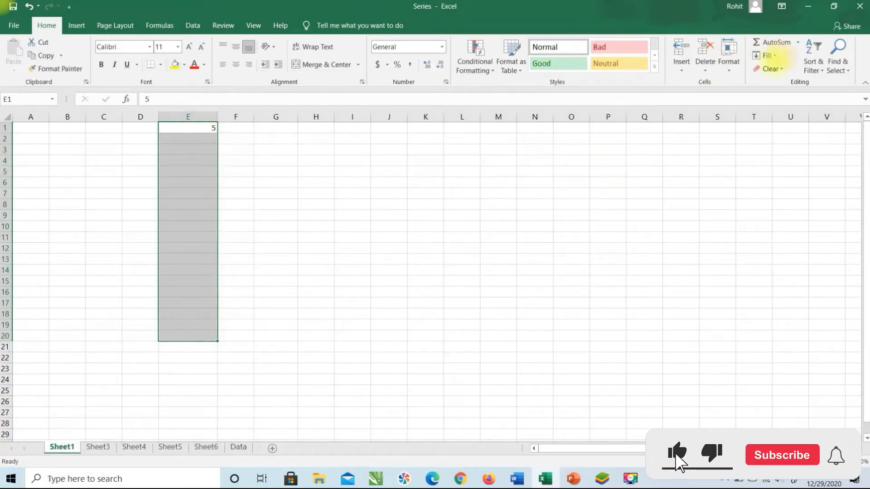
# Fill column E with a Linear series of step 2 (5 to 43), then undo it
pyautogui.click(768, 56)
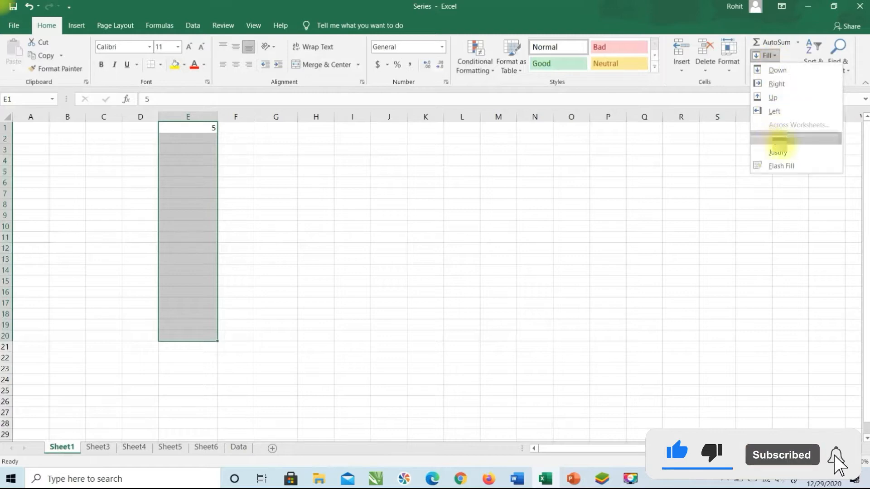
pyautogui.click(777, 139)
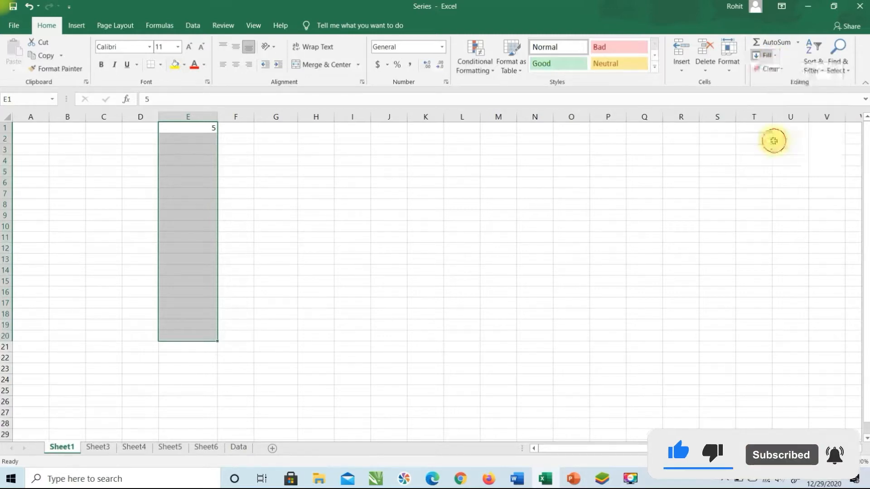
pyautogui.moveTo(229, 159); pyautogui.dragTo(518, 122)
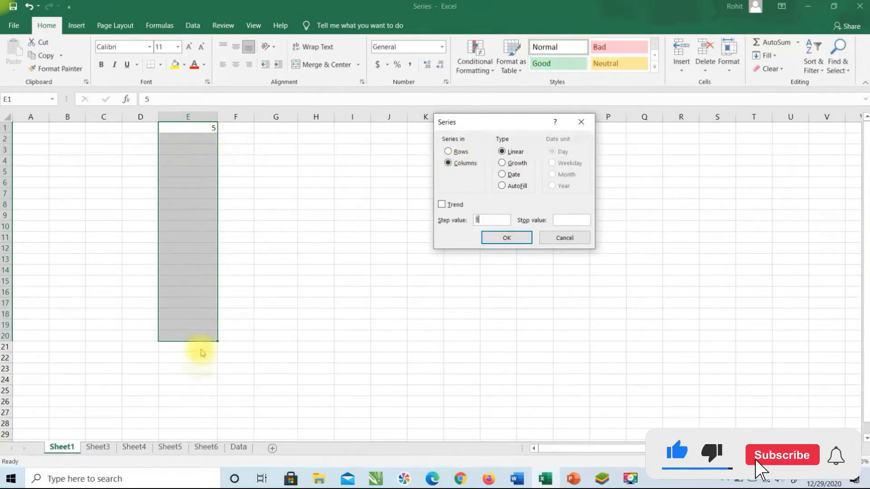
pyautogui.moveTo(484, 122); pyautogui.dragTo(440, 152)
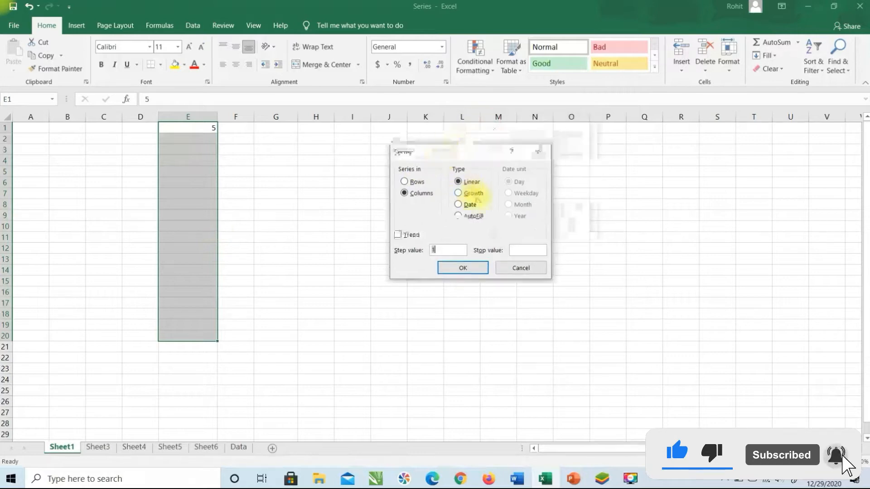
pyautogui.click(459, 204)
pyautogui.click(459, 215)
pyautogui.click(466, 187)
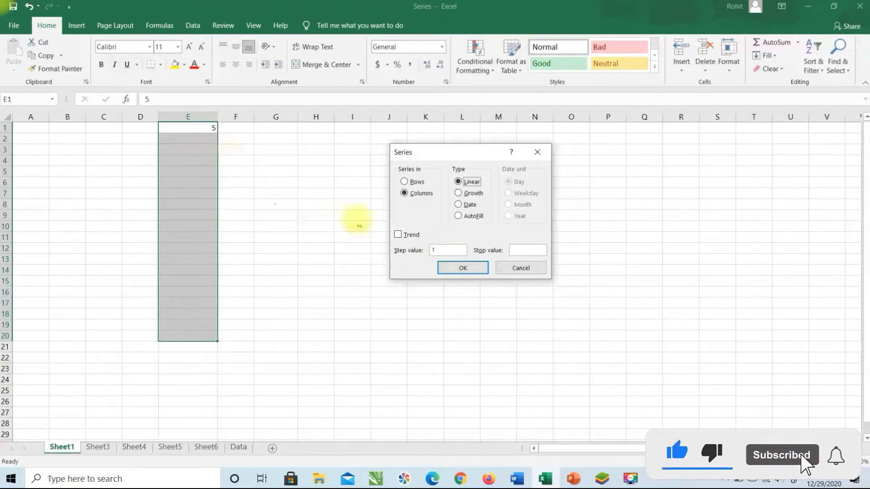
pyautogui.moveTo(446, 249); pyautogui.dragTo(403, 257)
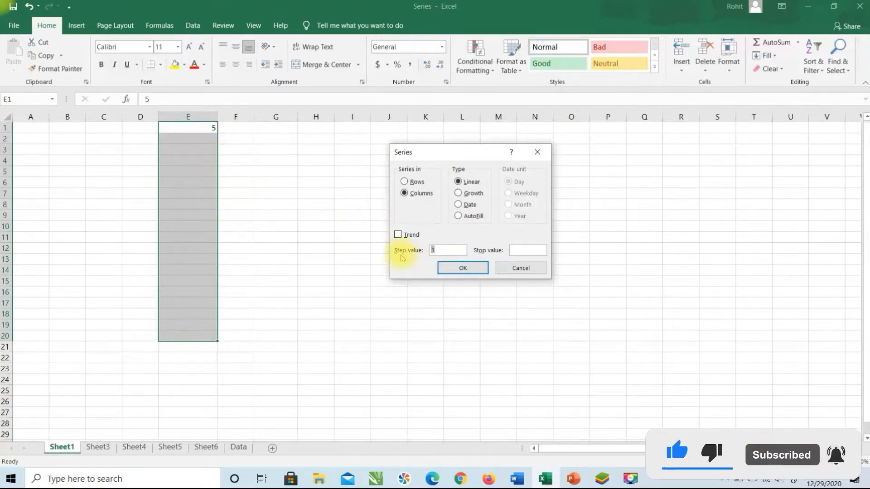
pyautogui.write('2')
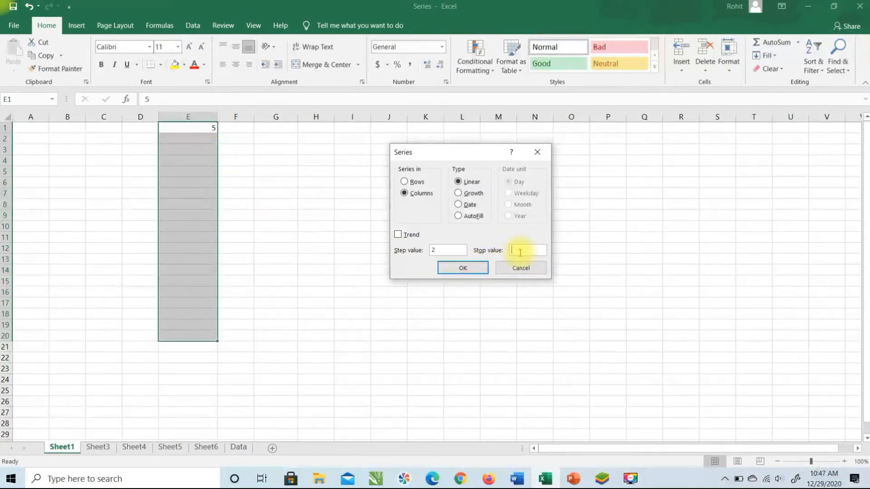
pyautogui.write('5')
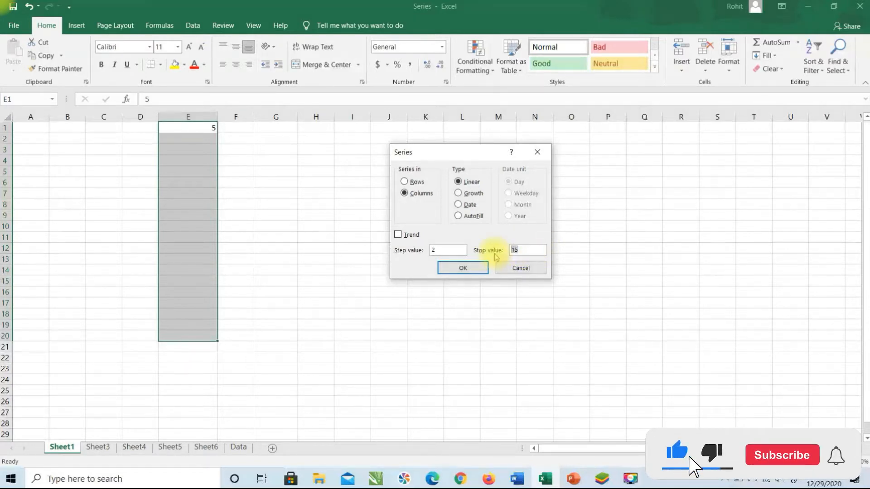
pyautogui.write('50')
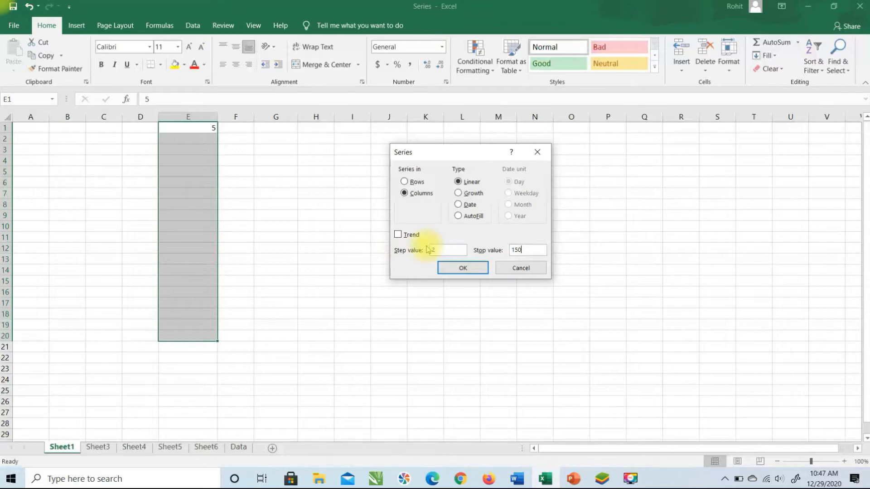
pyautogui.doubleClick(519, 250)
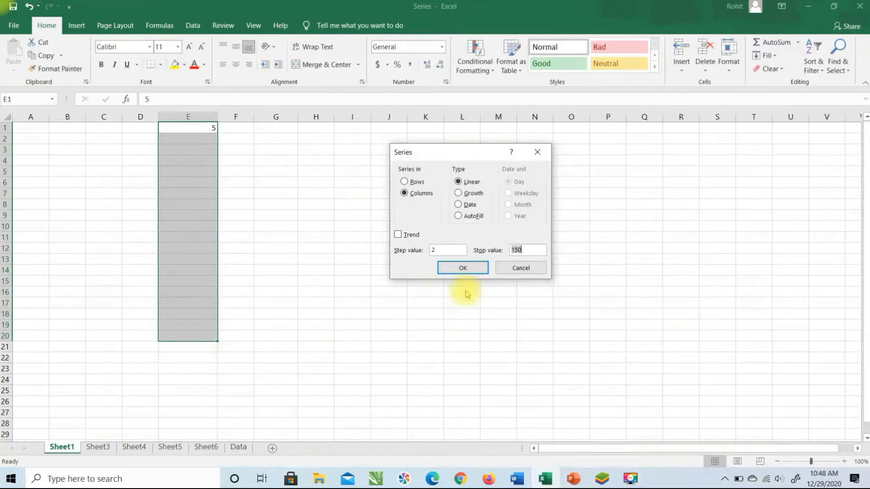
pyautogui.click(463, 268)
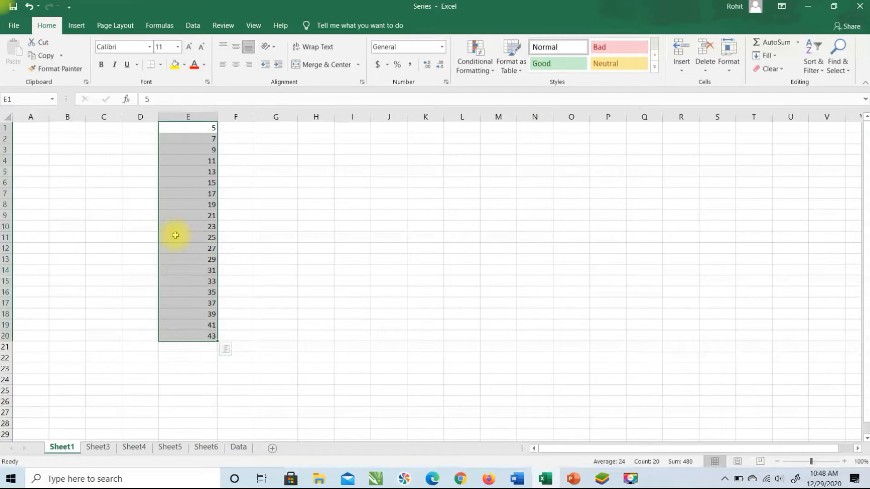
pyautogui.hotkey('ctrl', 'z')
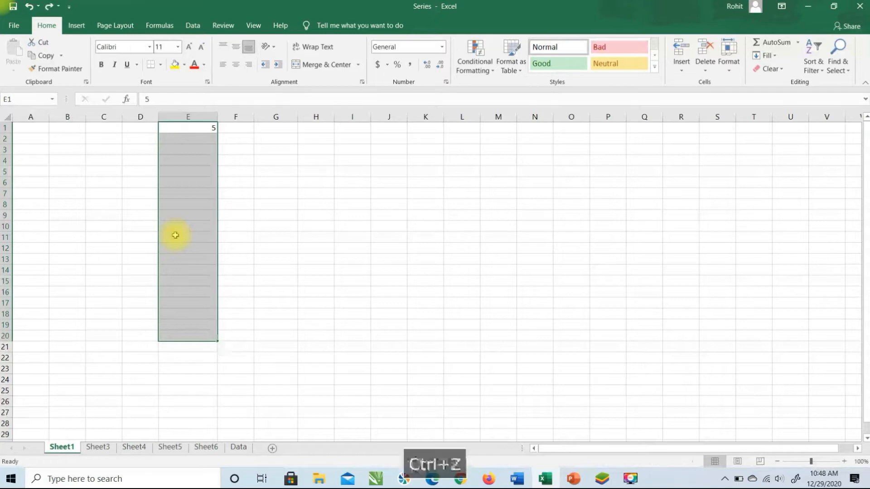
pyautogui.click(770, 56)
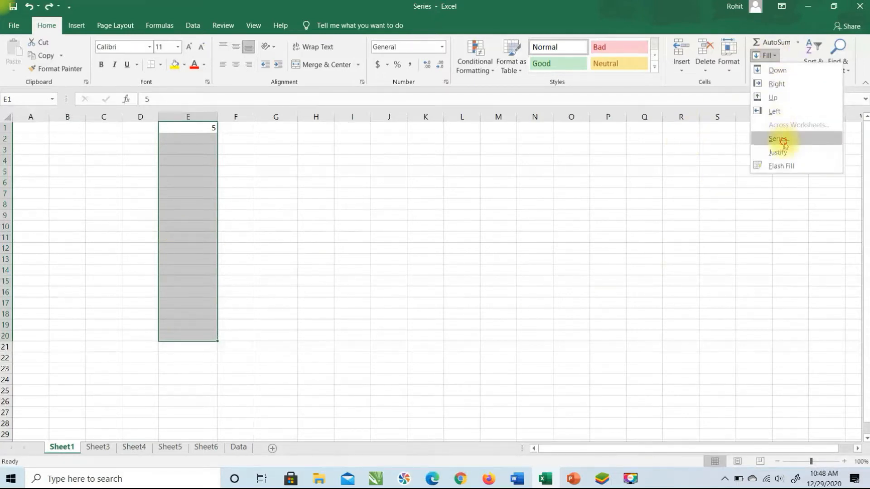
pyautogui.click(782, 139)
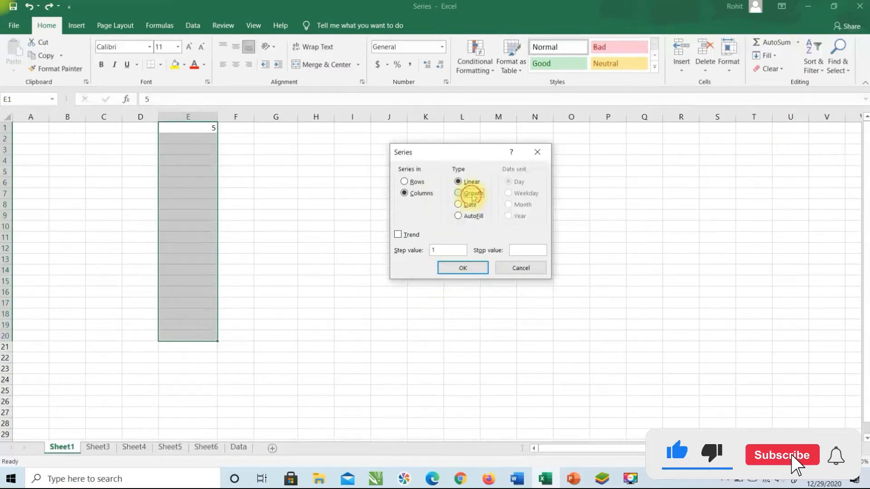
pyautogui.click(471, 195)
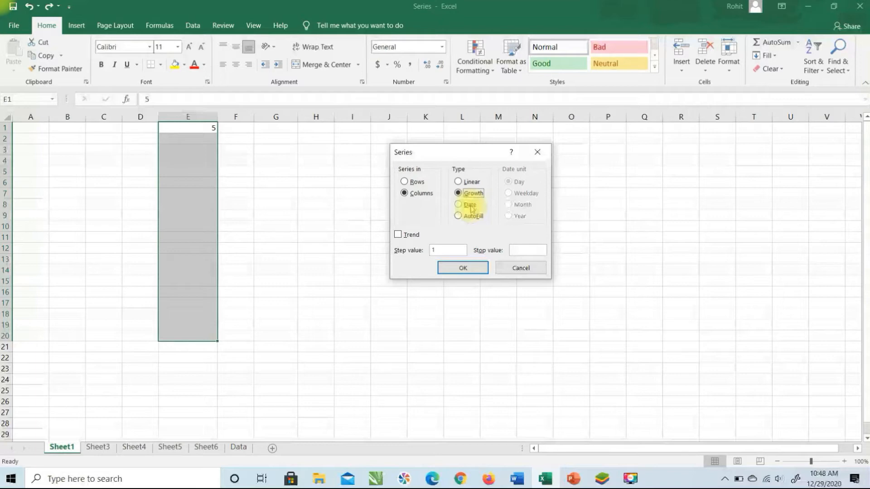
pyautogui.click(447, 249)
pyautogui.press('BackSpace')
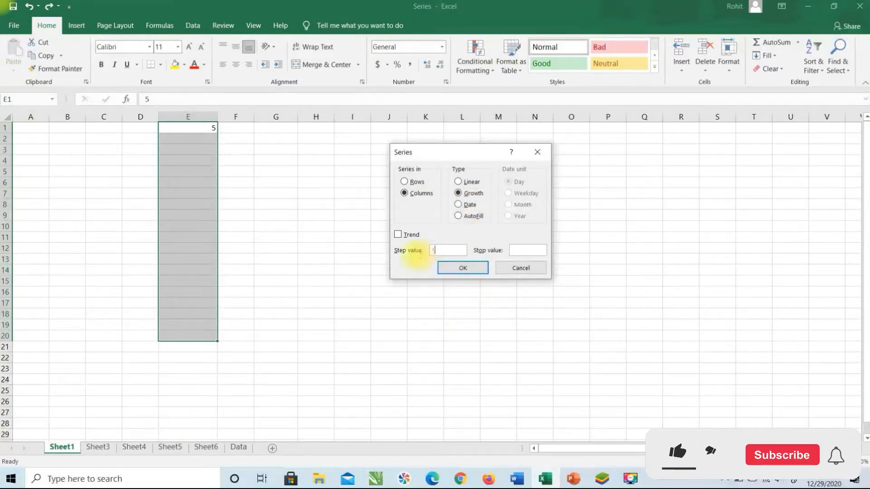
pyautogui.write('3')
pyautogui.write('2')
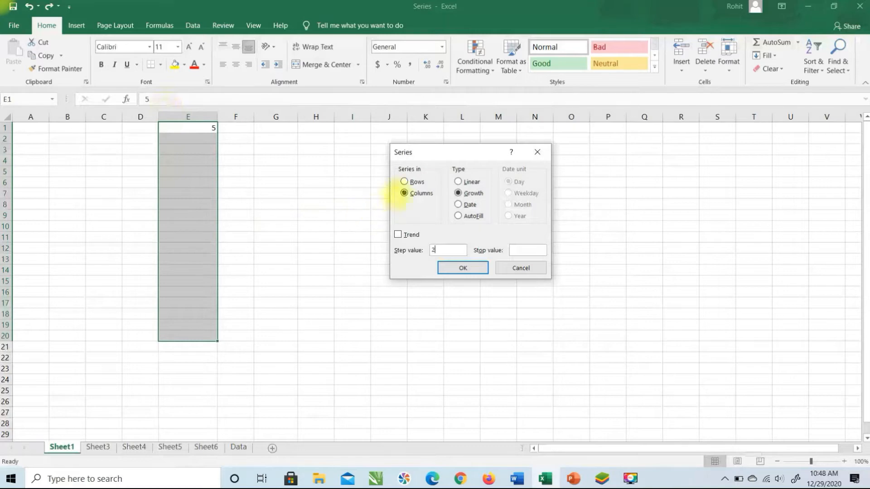
pyautogui.click(453, 269)
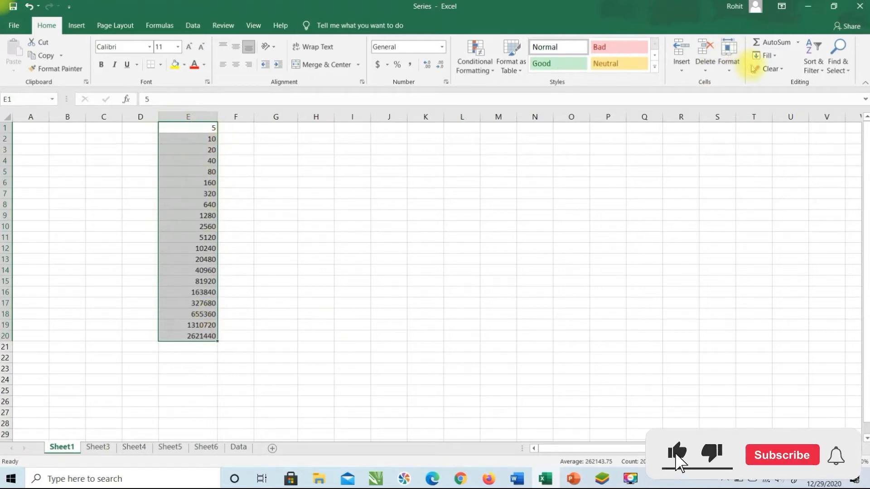
pyautogui.hotkey('ctrl', 'z')
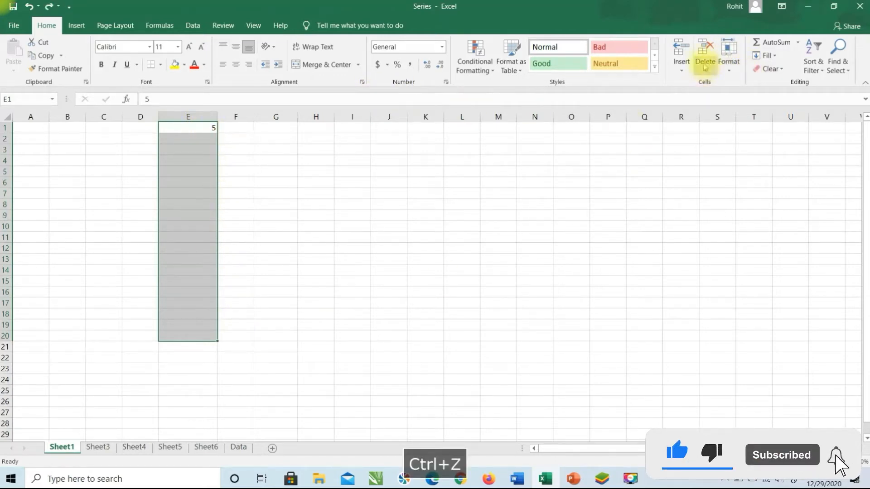
pyautogui.click(777, 62)
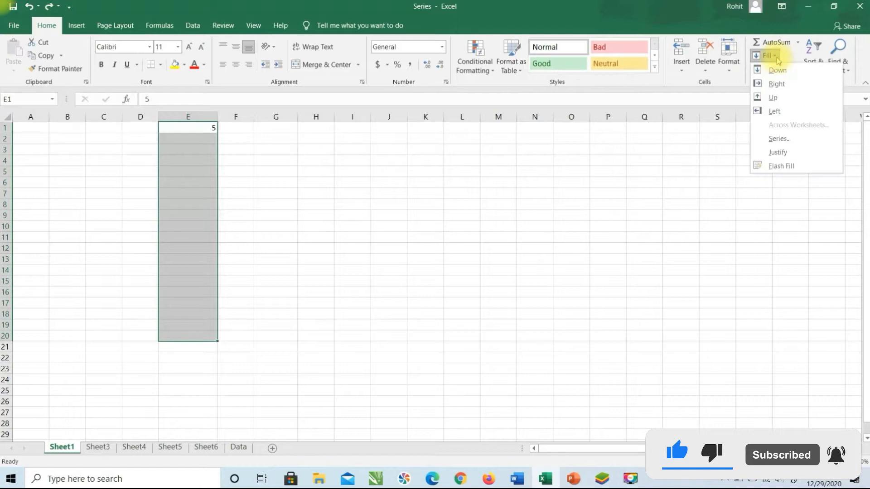
pyautogui.click(783, 142)
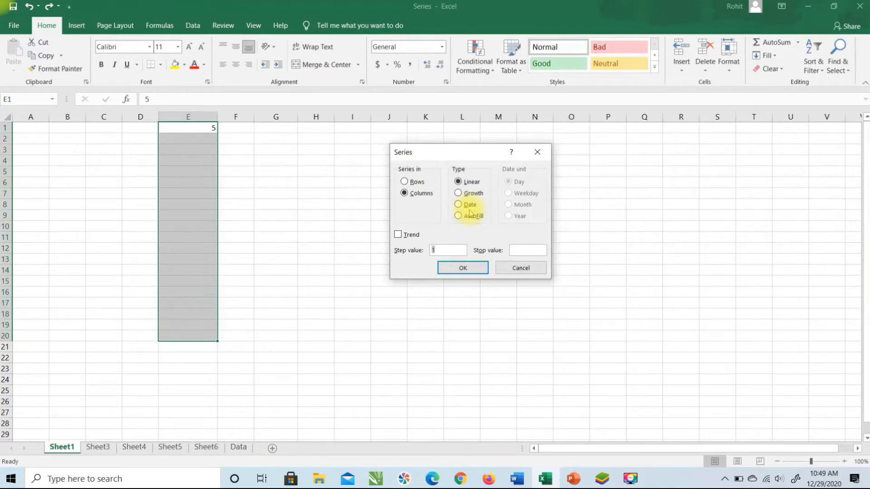
pyautogui.click(459, 204)
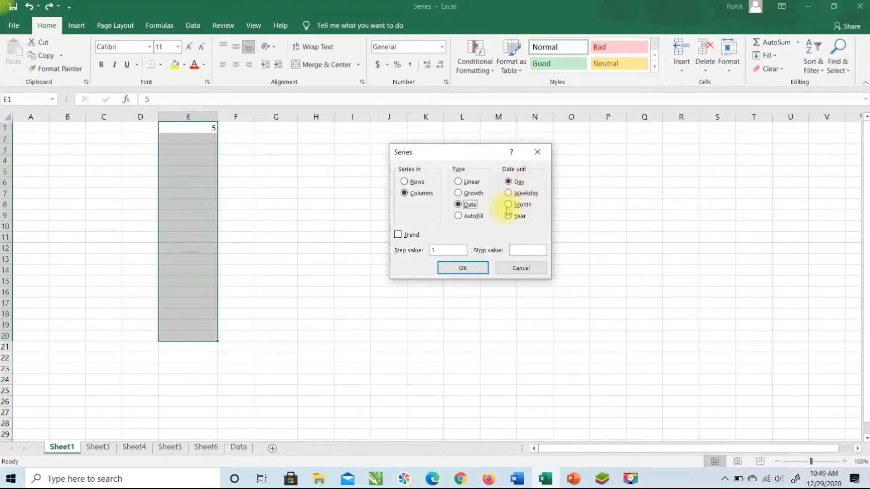
pyautogui.click(537, 270)
pyautogui.click(280, 129)
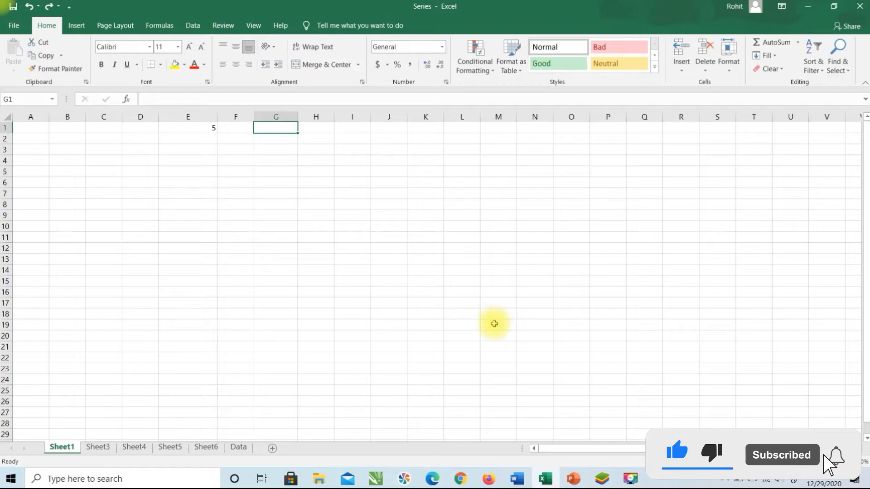
# Enter the date 12-29-2020 in G1 and select G1:G20
pyautogui.write('12-')
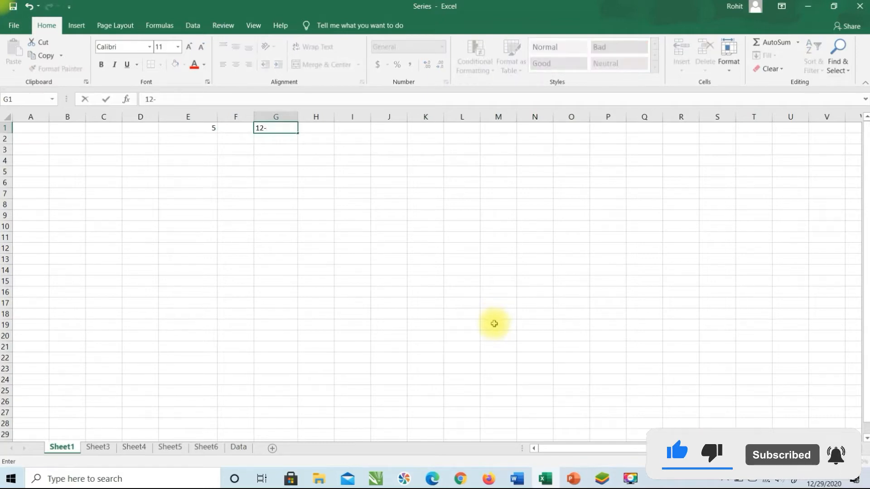
pyautogui.write('29-')
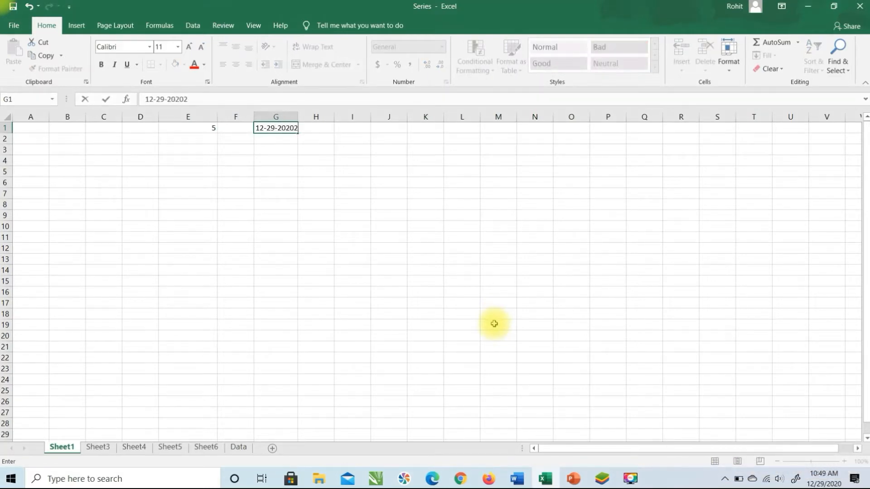
pyautogui.write('2020')
pyautogui.press('Return')
pyautogui.click(288, 128)
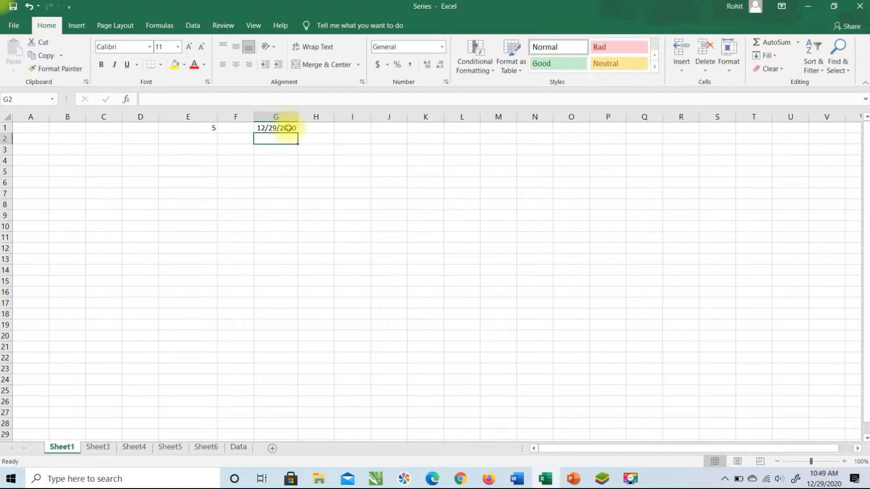
pyautogui.moveTo(284, 149); pyautogui.dragTo(271, 336)
# Fill G1:G20 with a daily Date series ending 1/17/2021, then undo it
pyautogui.click(770, 55)
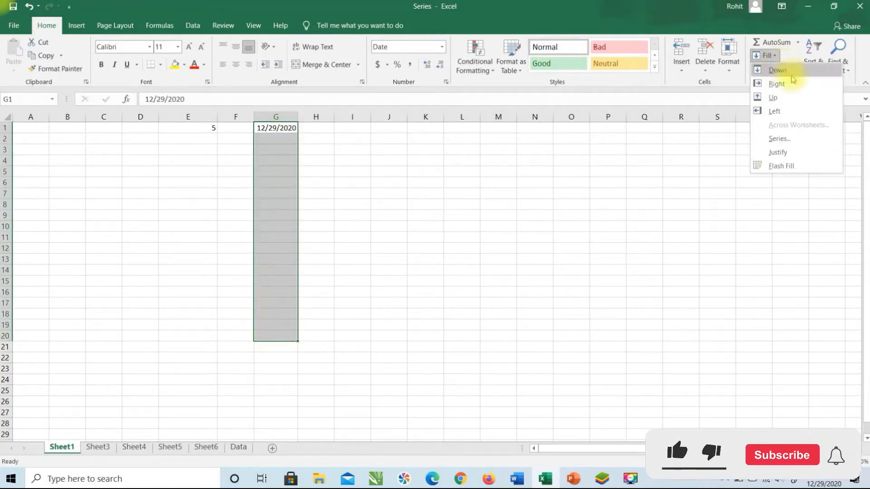
pyautogui.click(779, 139)
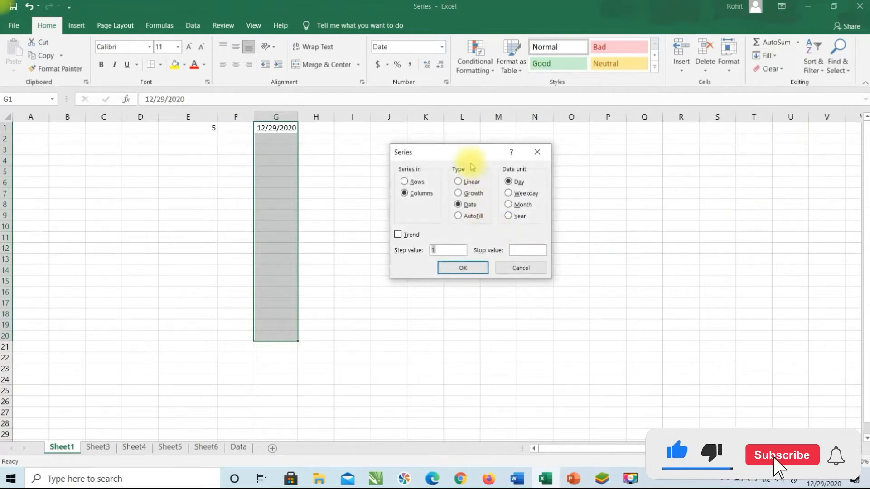
pyautogui.moveTo(456, 158); pyautogui.dragTo(535, 146)
pyautogui.click(549, 195)
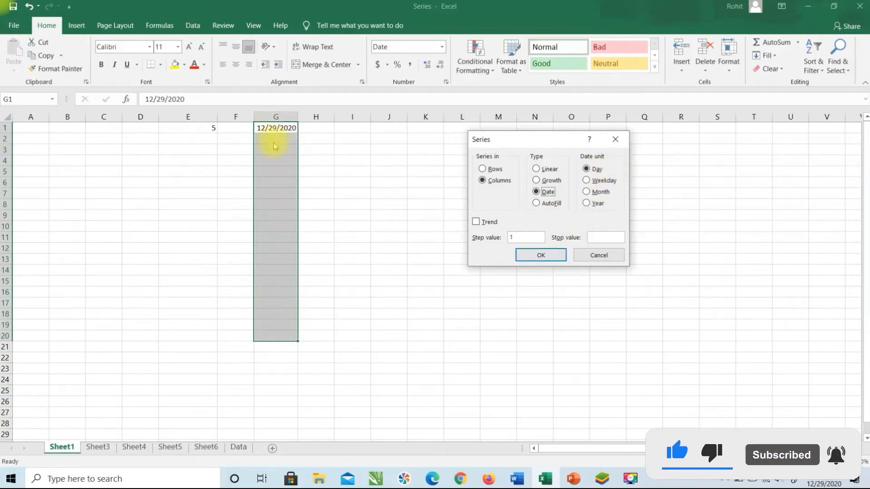
pyautogui.click(540, 255)
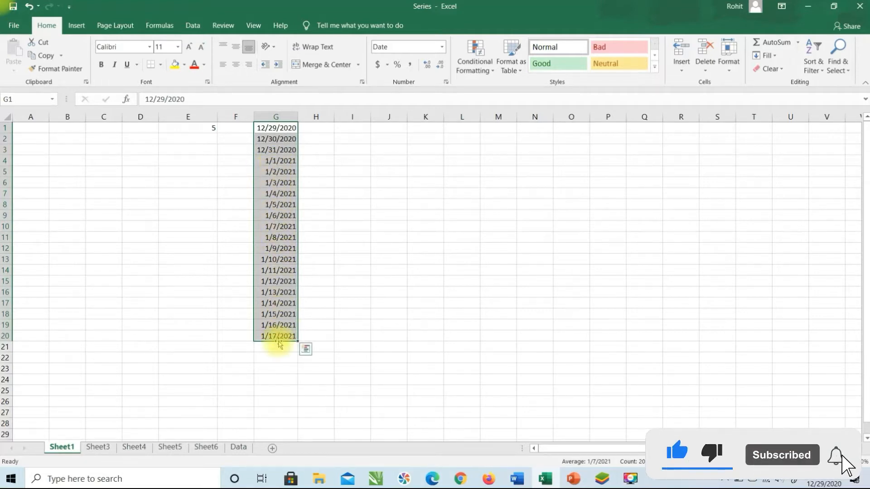
pyautogui.hotkey('ctrl', 'z')
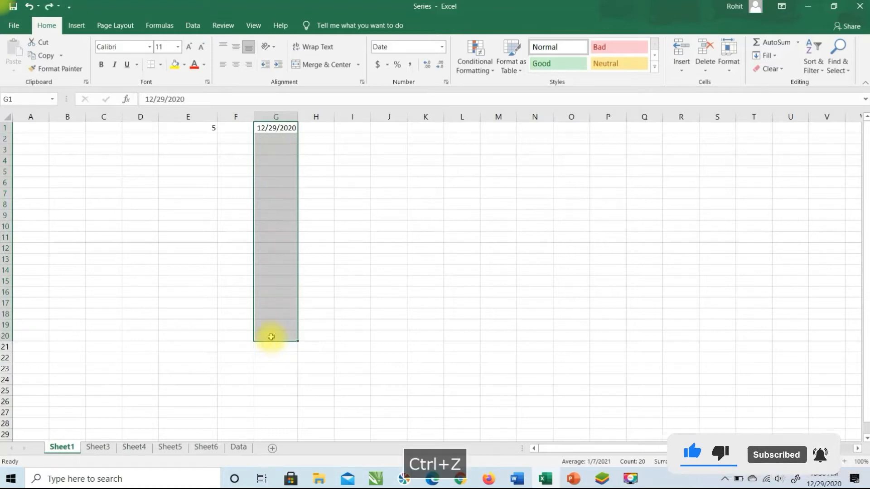
# Fill G1:G20 with Weekday dates from 12/29/2020 to 1/25/2021 and check them against the calendar
pyautogui.click(770, 55)
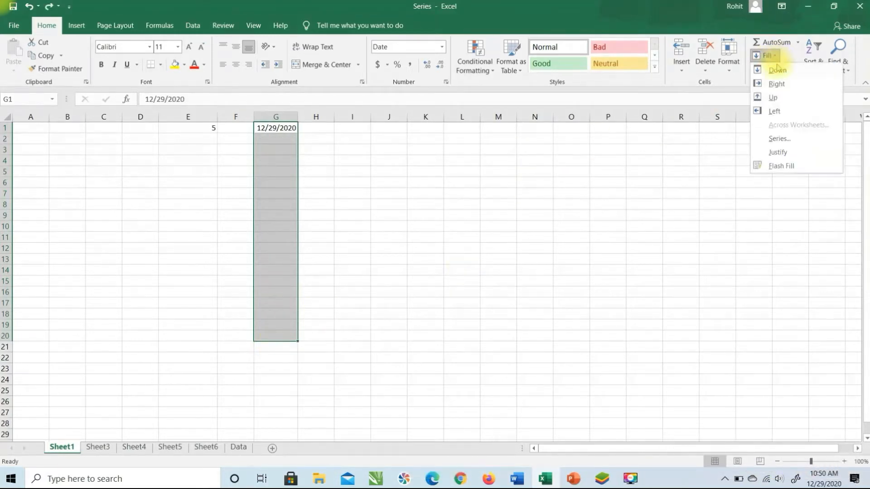
pyautogui.click(781, 141)
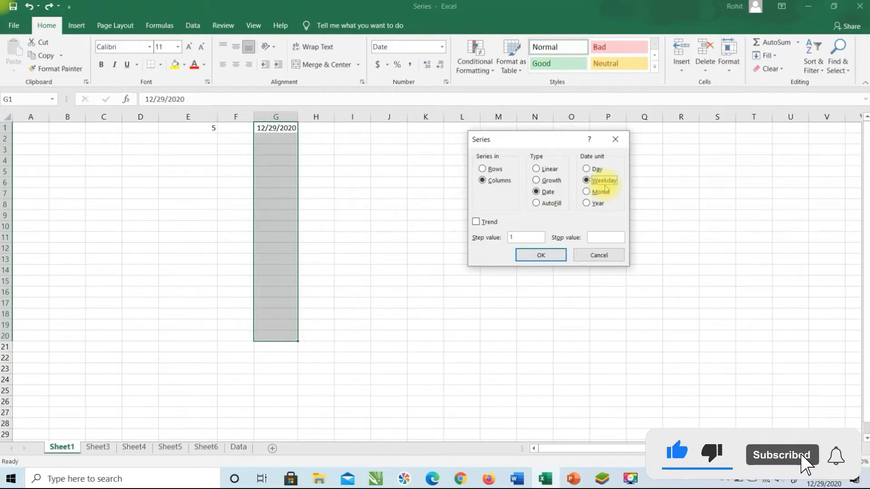
pyautogui.click(531, 260)
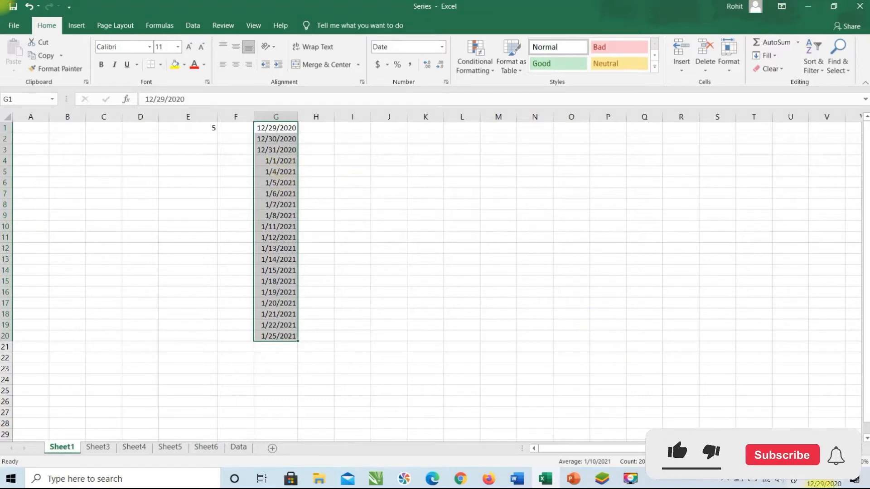
pyautogui.click(825, 484)
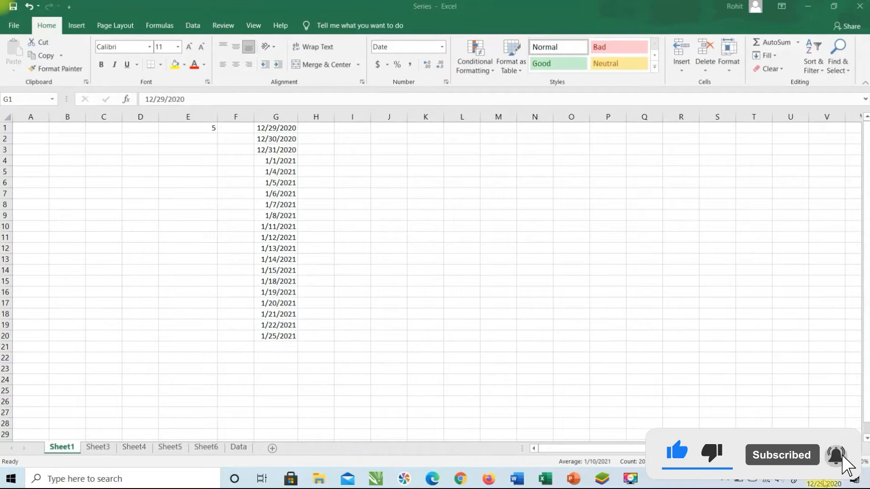
pyautogui.click(823, 484)
pyautogui.click(823, 484)
pyautogui.click(824, 483)
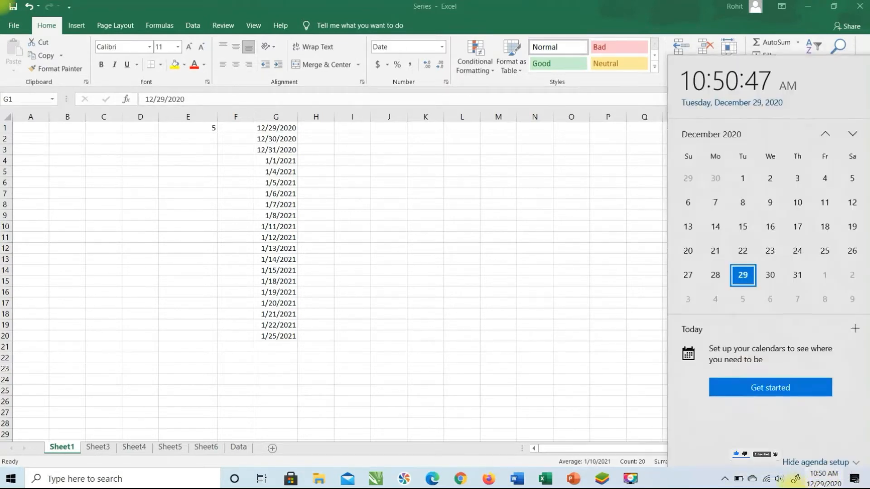
pyautogui.click(856, 130)
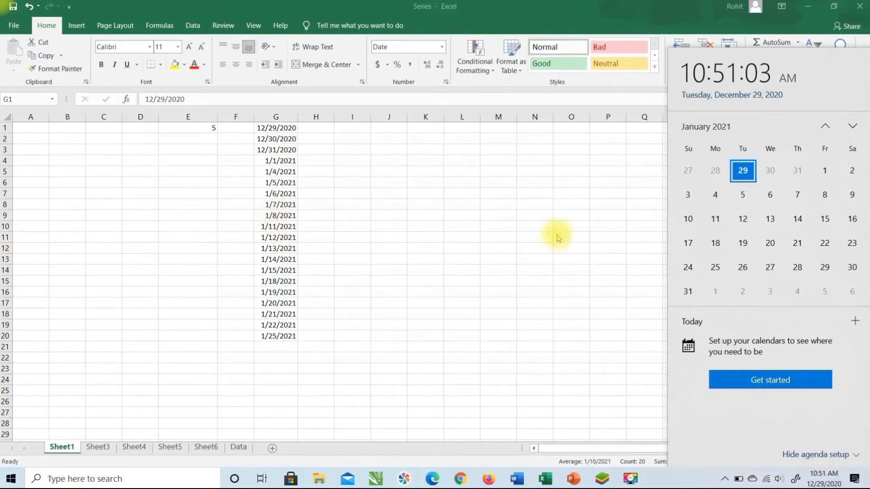
# Undo the weekday dates, try a monthly Date series in G1:G20, then undo that too
pyautogui.click(622, 305)
pyautogui.hotkey('ctrl', 'z')
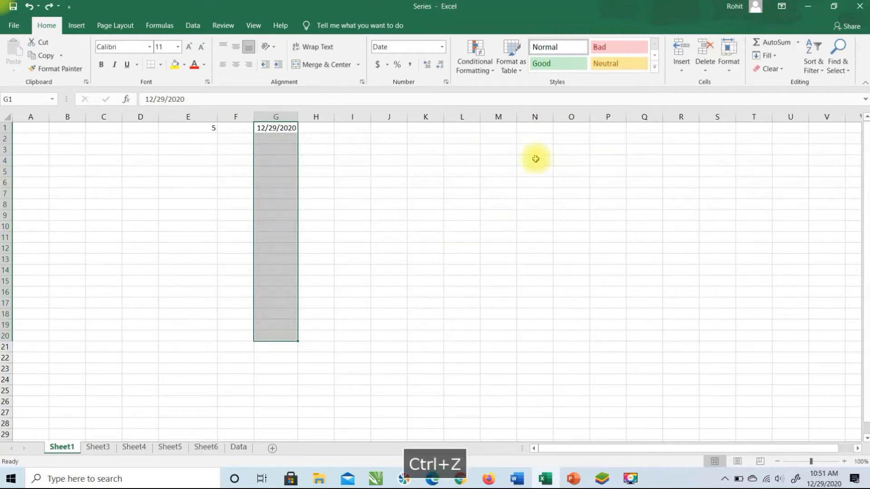
pyautogui.click(776, 58)
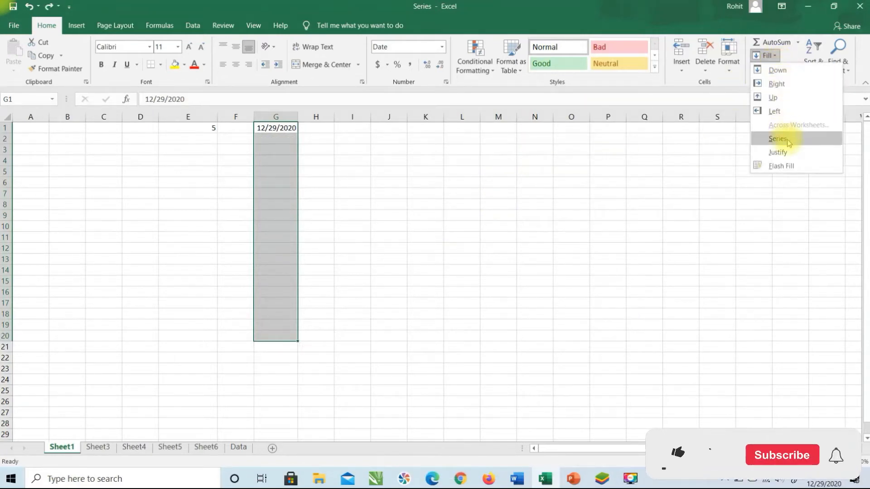
pyautogui.click(779, 136)
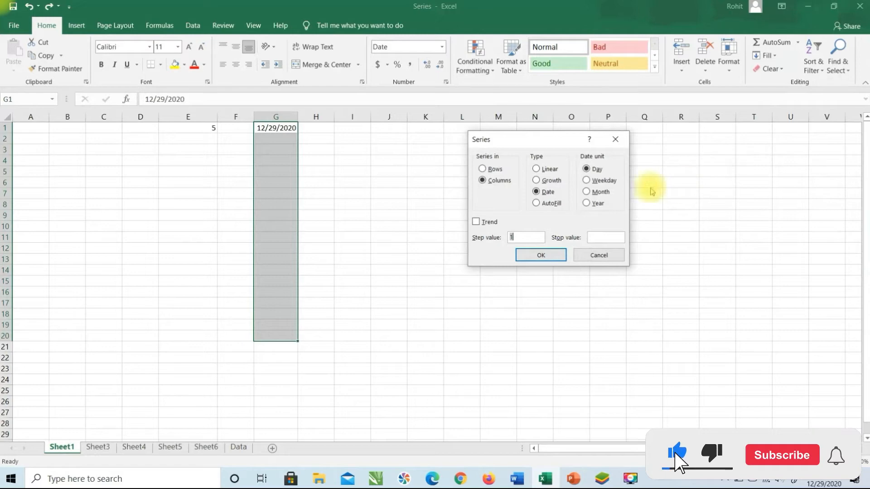
pyautogui.click(593, 192)
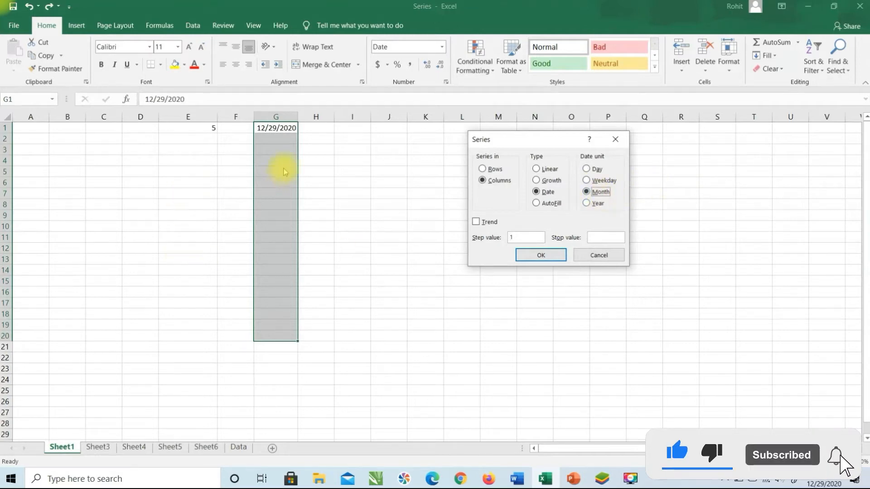
pyautogui.click(536, 257)
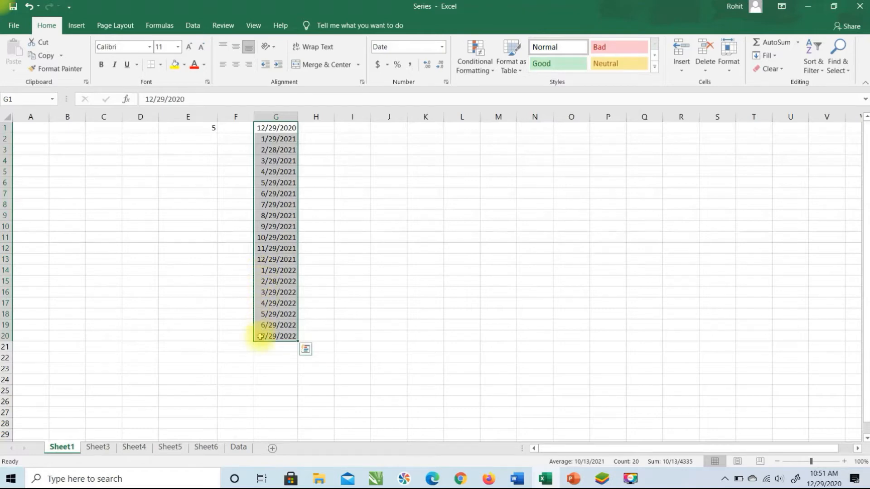
pyautogui.hotkey('ctrl', 'z')
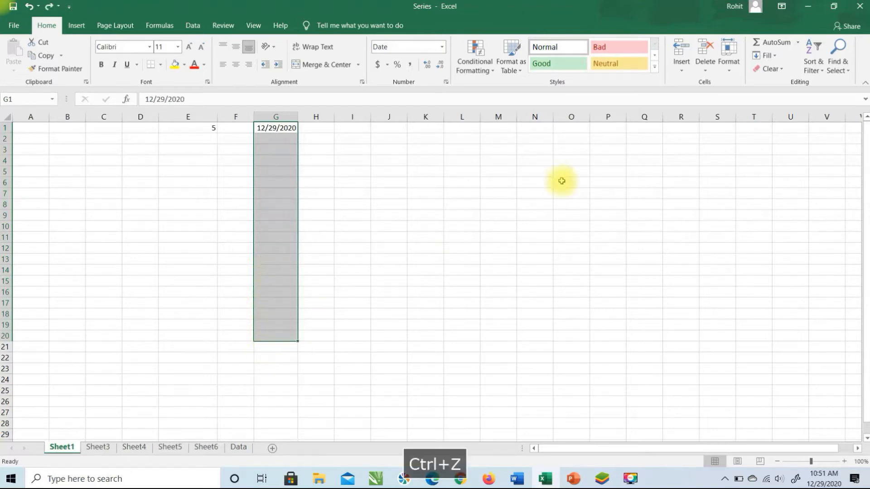
pyautogui.click(773, 57)
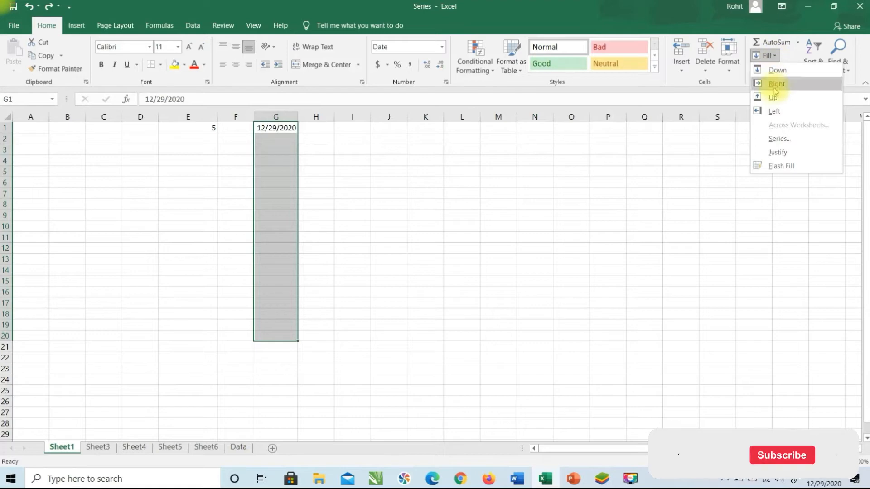
pyautogui.click(776, 139)
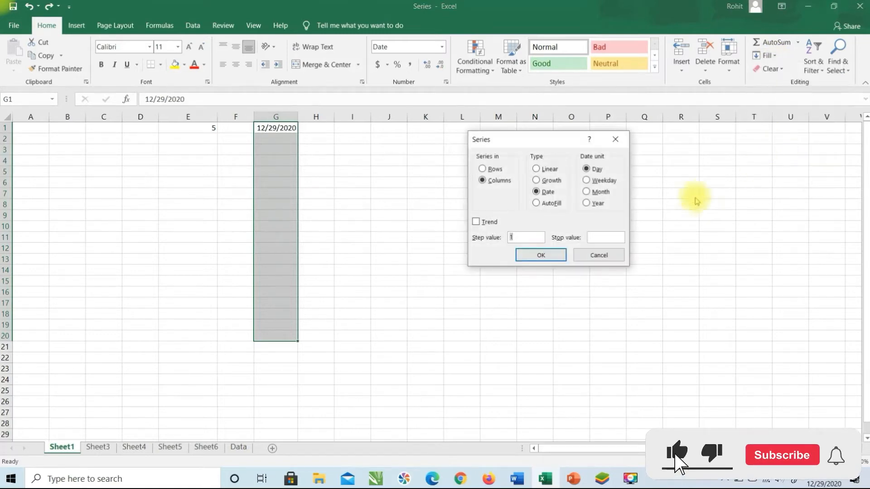
pyautogui.click(597, 205)
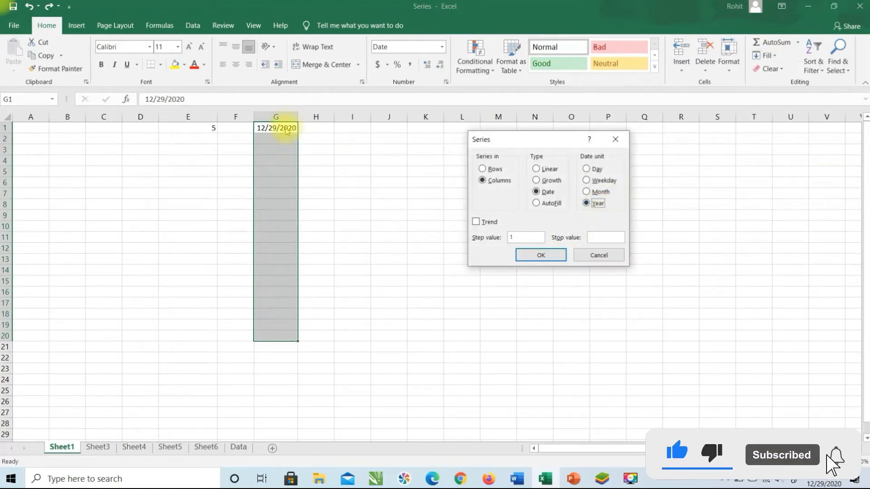
pyautogui.click(540, 253)
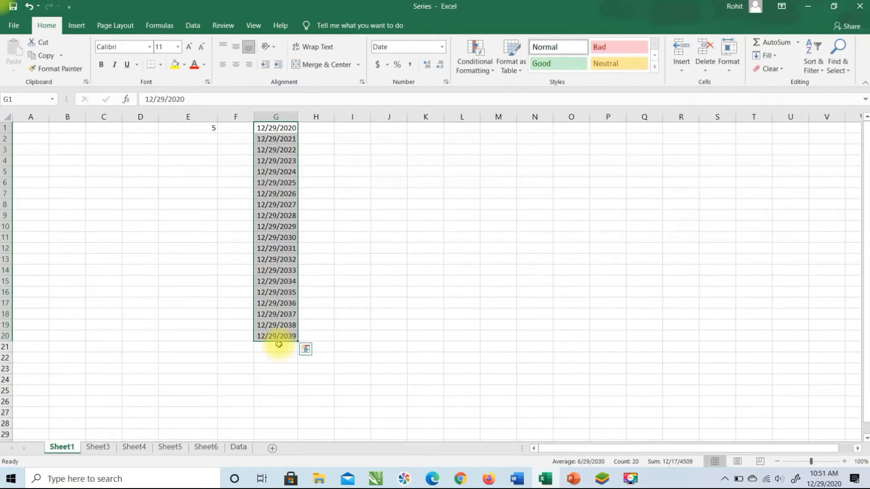
pyautogui.hotkey('ctrl', 'z')
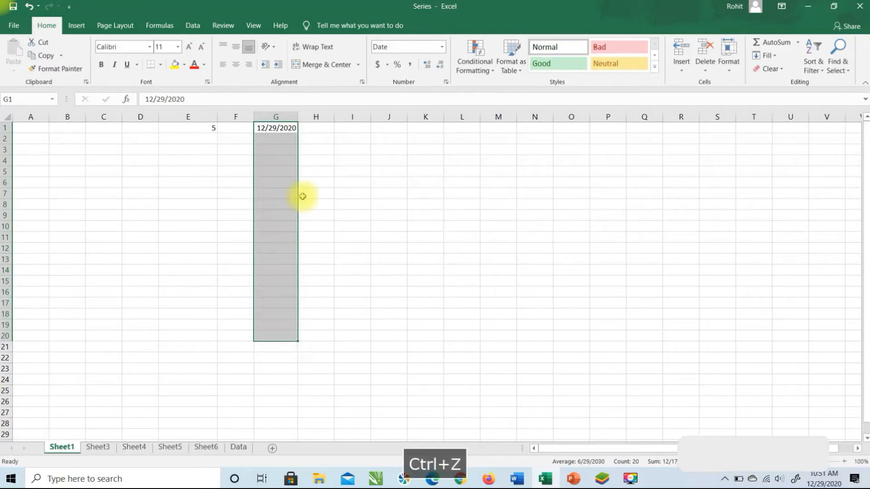
# Dismiss the Fill menu and delete 12/29/2020 from cell G1
pyautogui.click(776, 56)
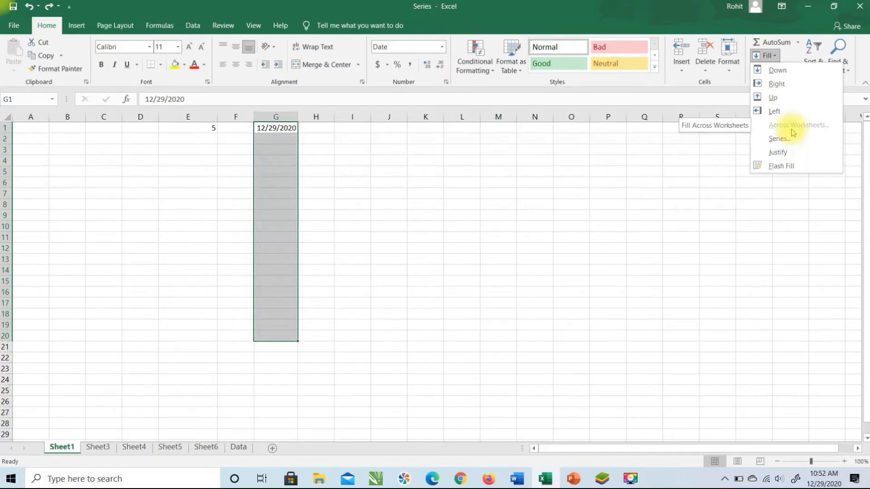
pyautogui.click(390, 148)
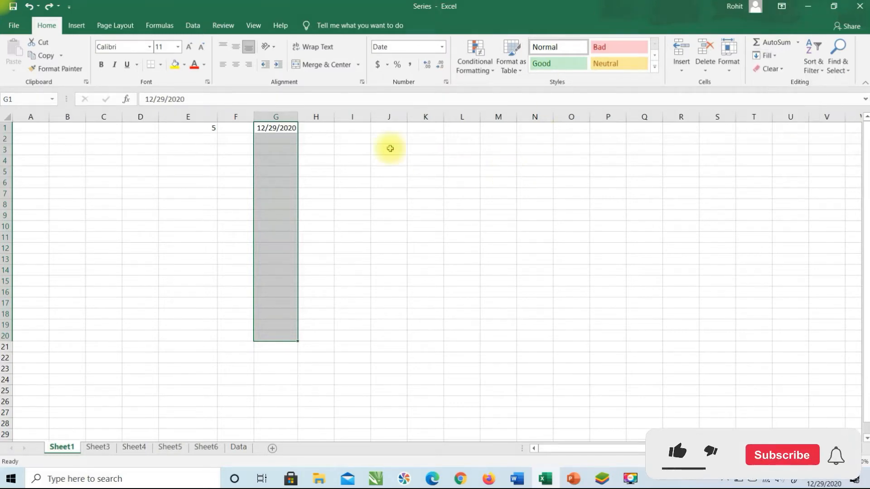
pyautogui.click(286, 127)
pyautogui.press('Delete')
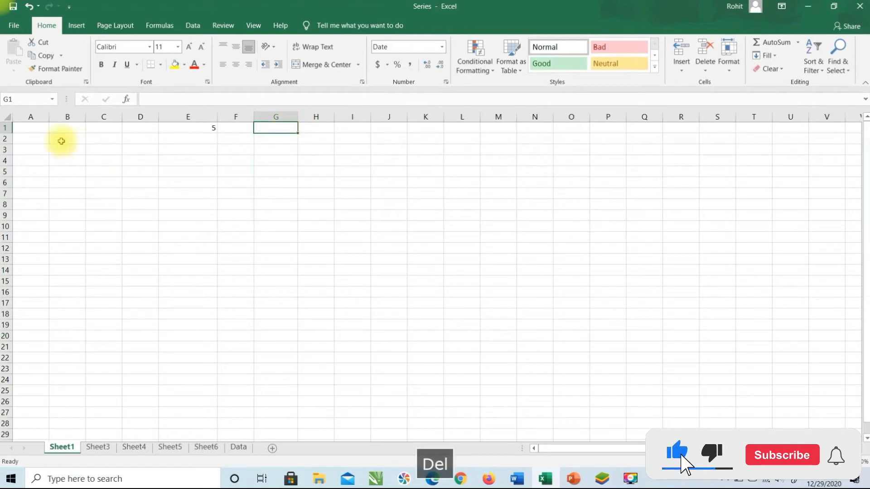
# Enter the headers S.No. in A1 and Weekdays in B1
pyautogui.click(20, 126)
pyautogui.write('S.No.')
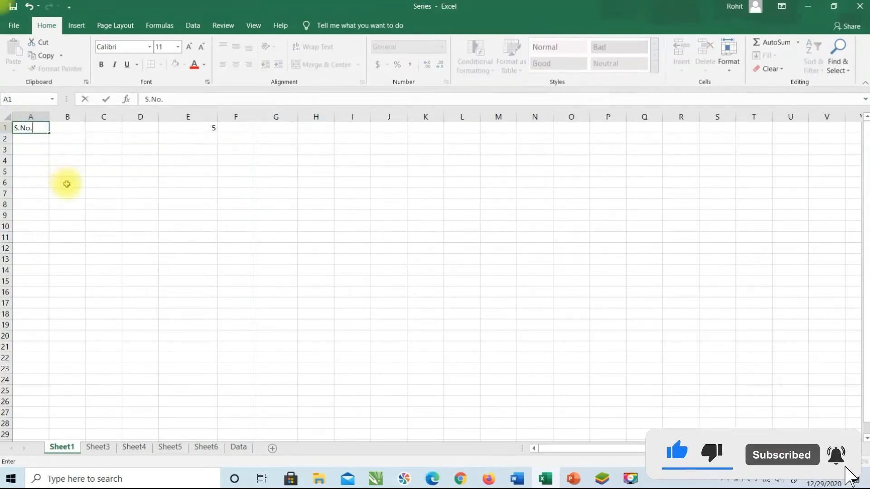
pyautogui.press('Tab')
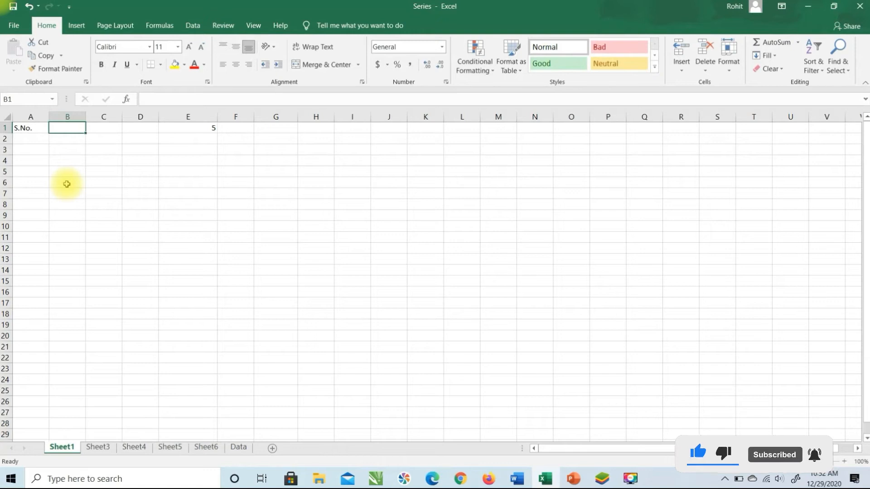
pyautogui.write('Weekdays')
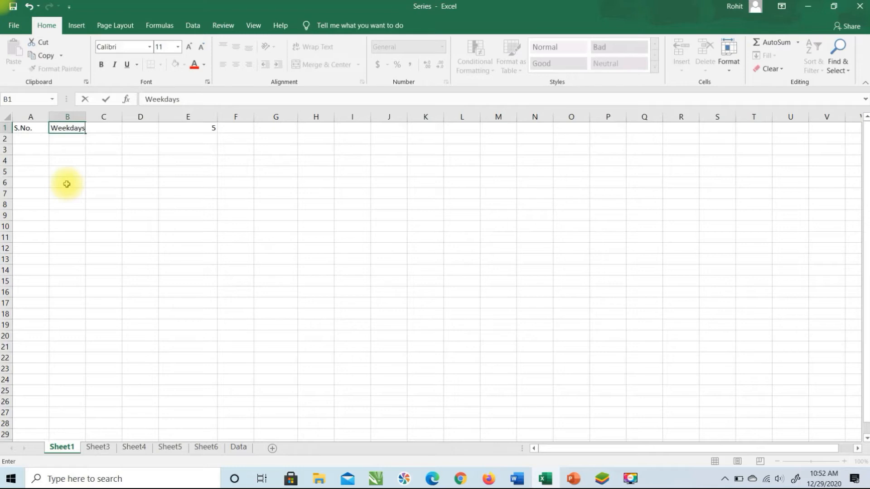
pyautogui.press('Return')
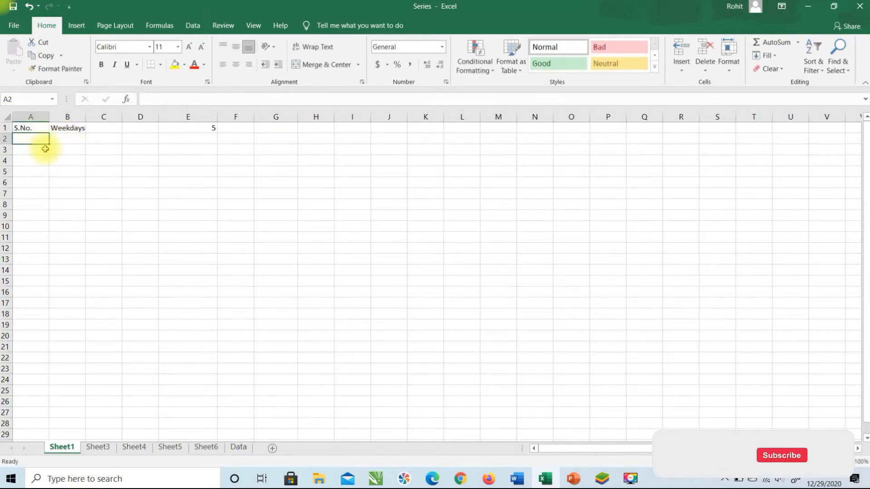
# Fill serial numbers 1–14 down column A to row 15
pyautogui.write('1')
pyautogui.press('Return')
pyautogui.press('Return')
pyautogui.moveTo(40, 139); pyautogui.dragTo(40, 282)
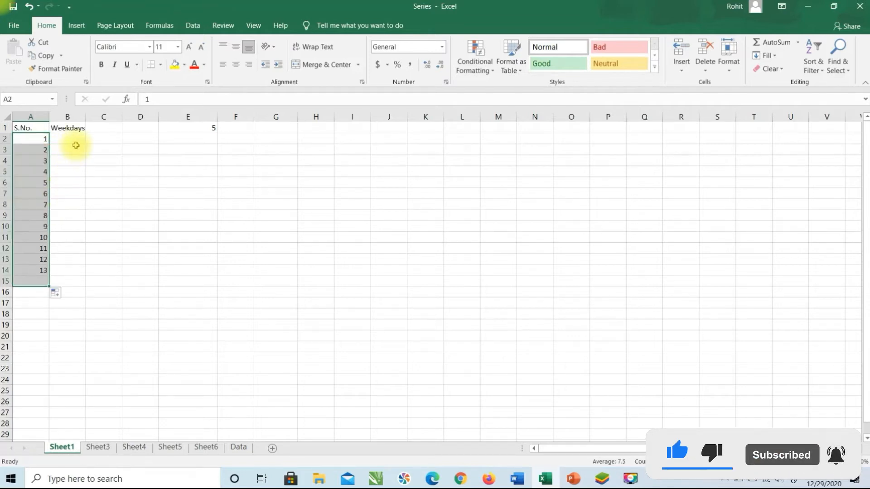
pyautogui.click(74, 141)
# Enter Sunday and Monday in B2:B3 and select them
pyautogui.write('Sund')
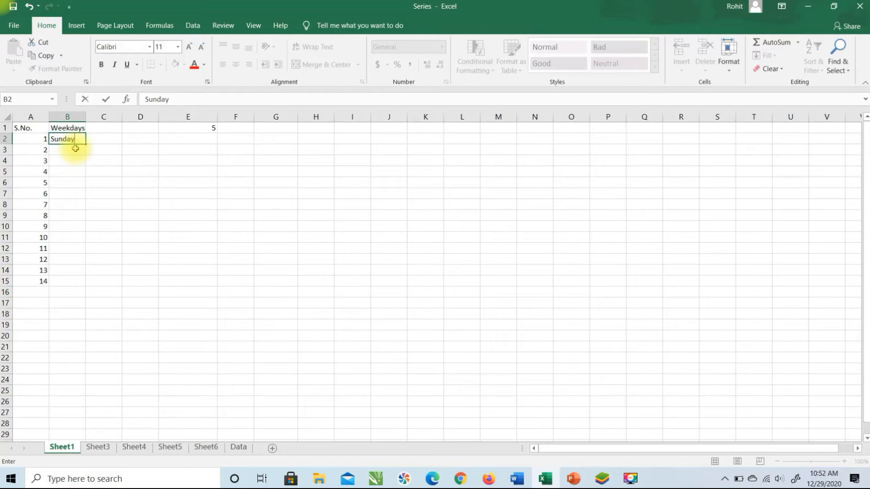
pyautogui.write('ay')
pyautogui.press('Return')
pyautogui.write('Monday')
pyautogui.press('Return')
pyautogui.moveTo(72, 140); pyautogui.dragTo(72, 290)
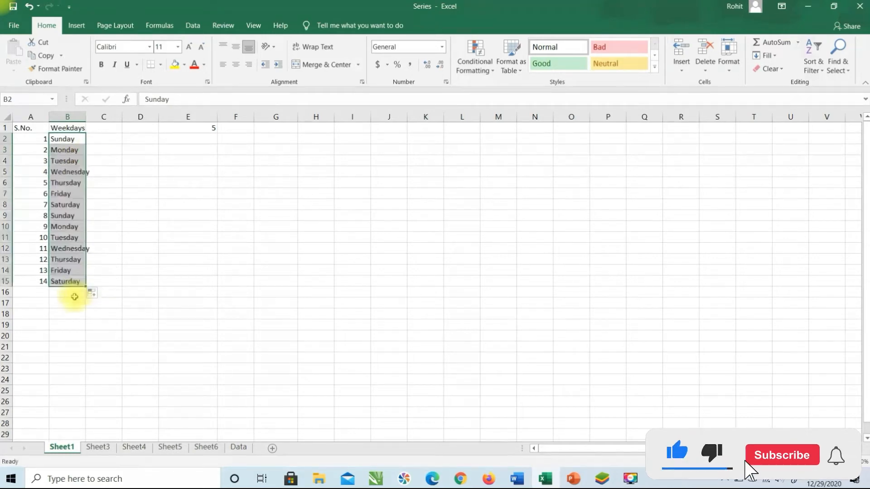
# Autofit column B to fit Wednesday, then view Sheet3–Sheet6 and Data before returning to Sheet1
pyautogui.doubleClick(86, 114)
pyautogui.click(97, 447)
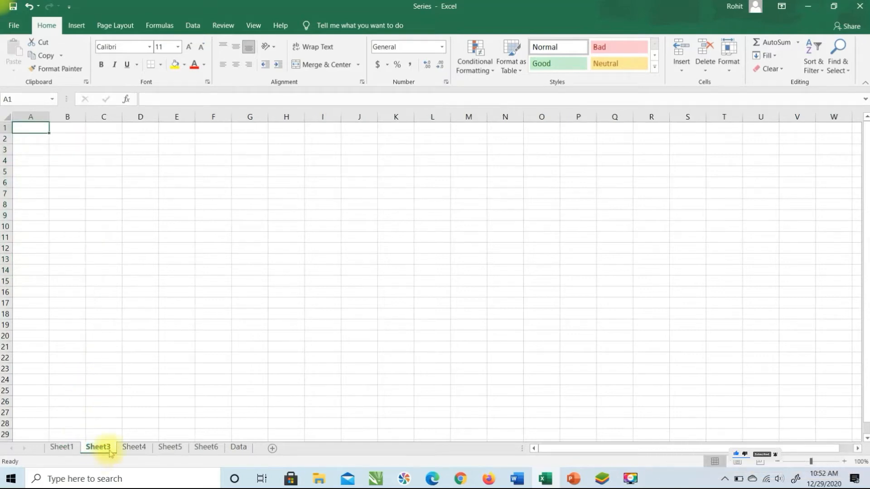
pyautogui.click(136, 448)
pyautogui.click(170, 448)
pyautogui.click(206, 448)
pyautogui.click(239, 448)
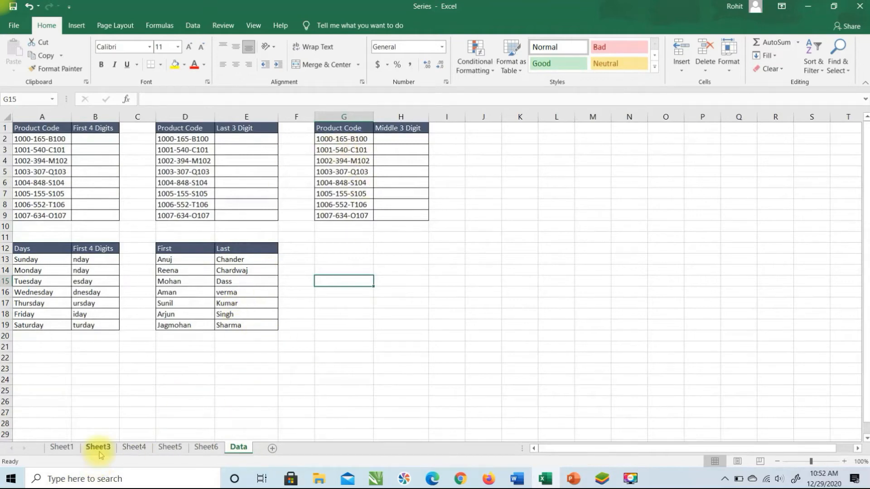
pyautogui.click(62, 448)
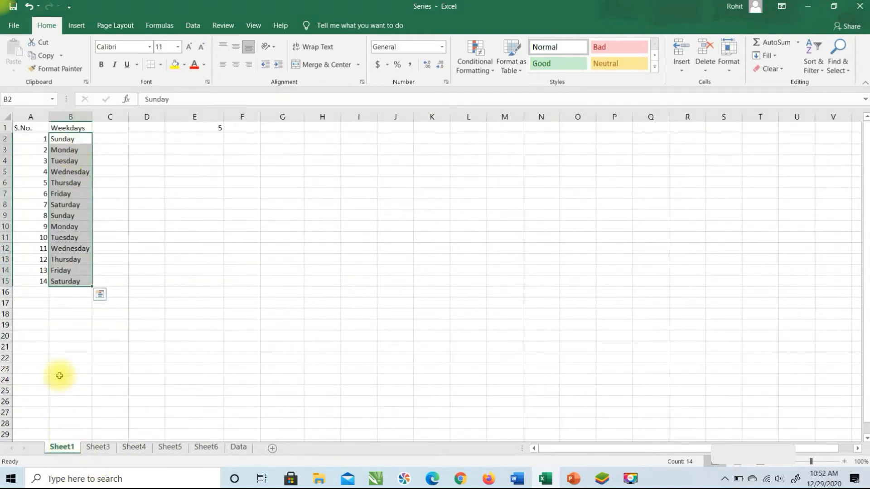
# Rename Sheet1 to Master
pyautogui.rightClick(63, 449)
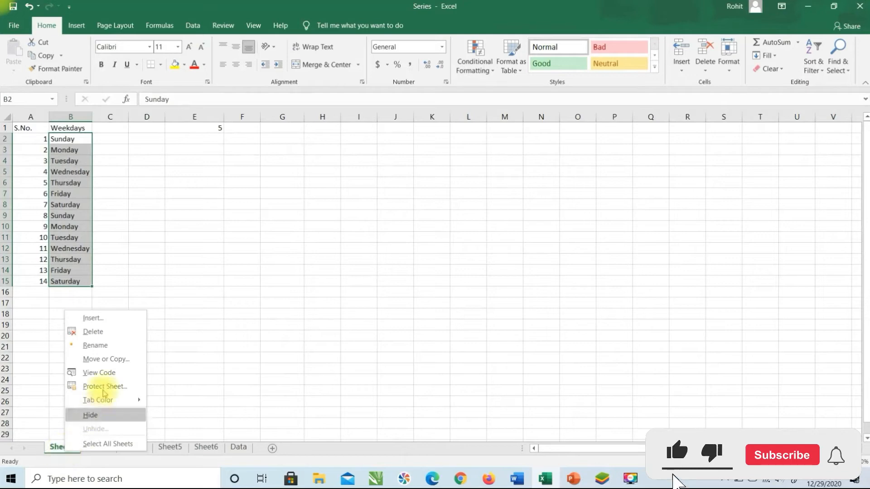
pyautogui.click(111, 346)
pyautogui.write('Master')
pyautogui.press('Return')
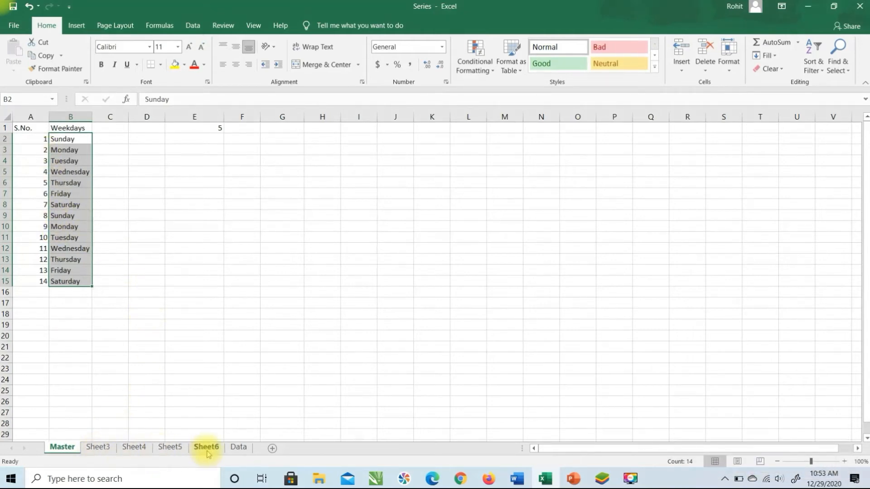
# Select table A1:B15 and group Sheet3 through Sheet6 with Master
pyautogui.click(194, 369)
pyautogui.moveTo(31, 129); pyautogui.dragTo(64, 277)
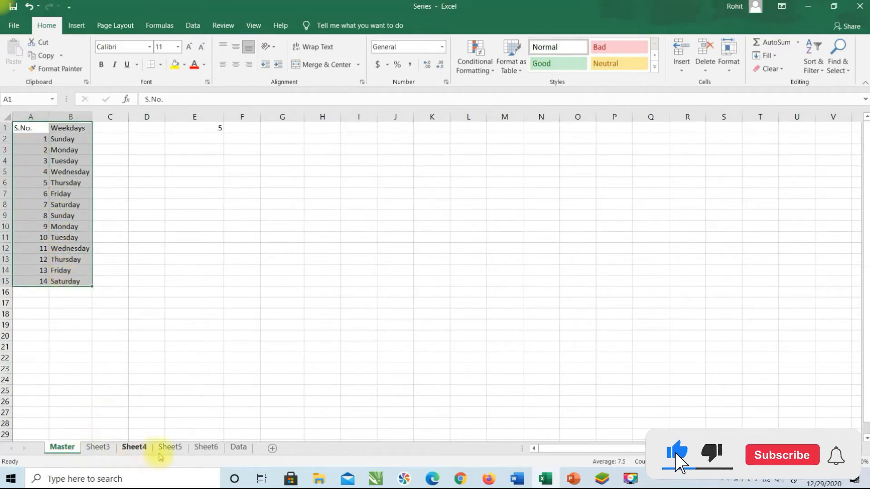
pyautogui.keyDown('shift'); pyautogui.click(209, 451); pyautogui.keyUp('shift')
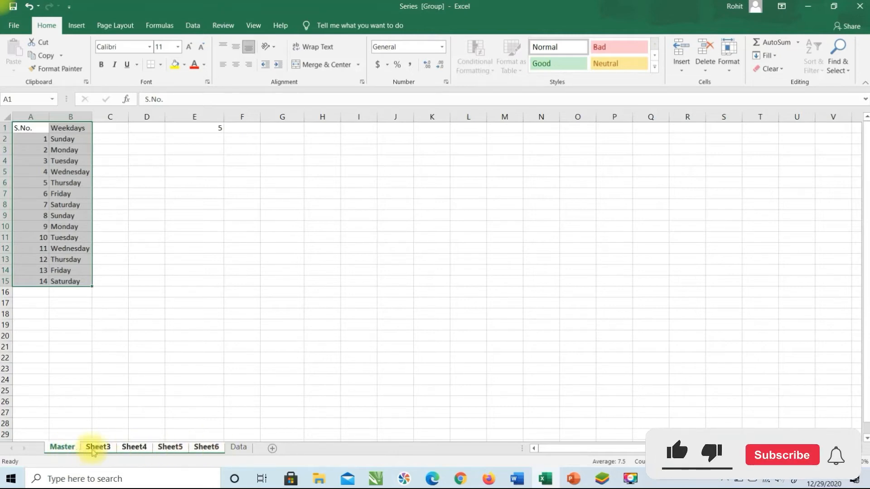
pyautogui.click(777, 56)
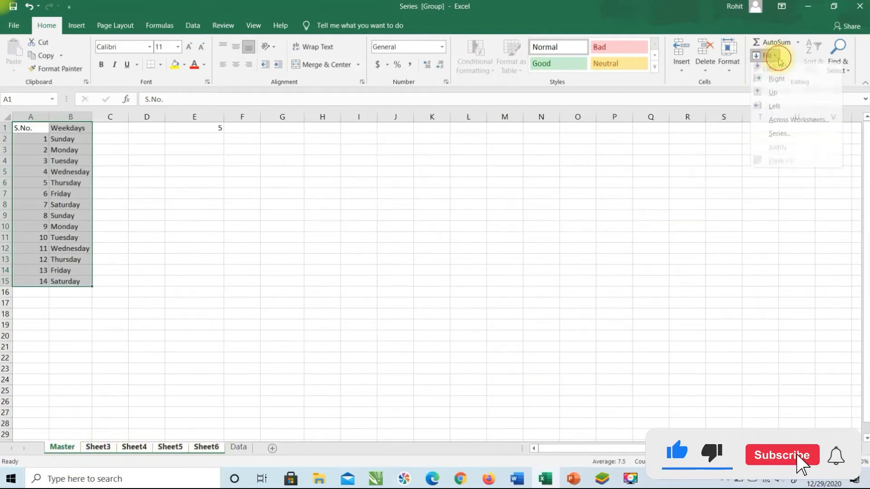
# Fill the S.No. and Weekdays table across all grouped sheets using the All option
pyautogui.click(781, 127)
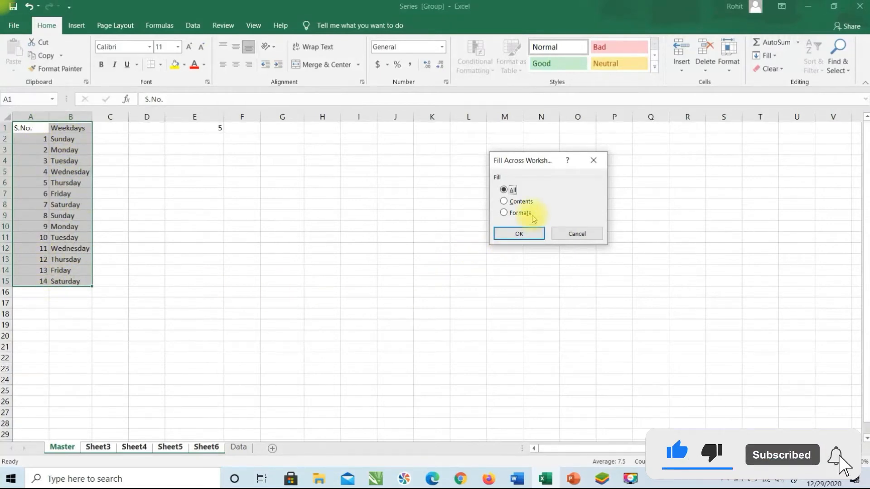
pyautogui.click(517, 203)
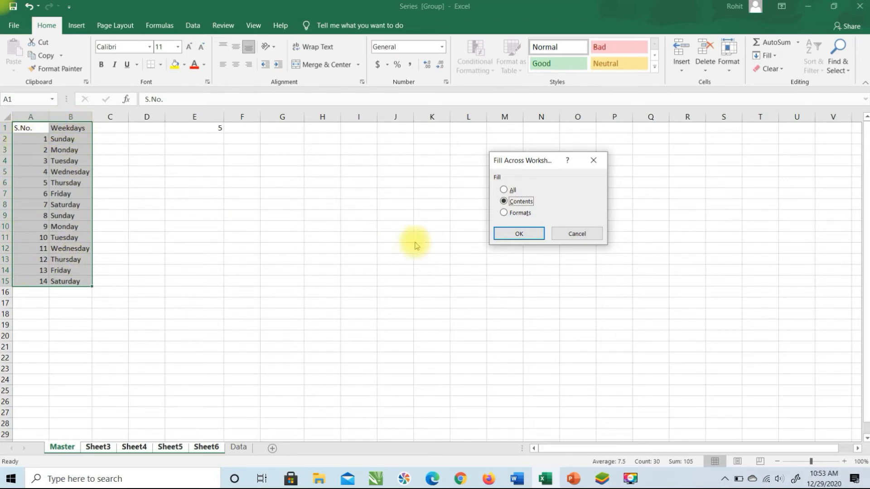
pyautogui.click(519, 216)
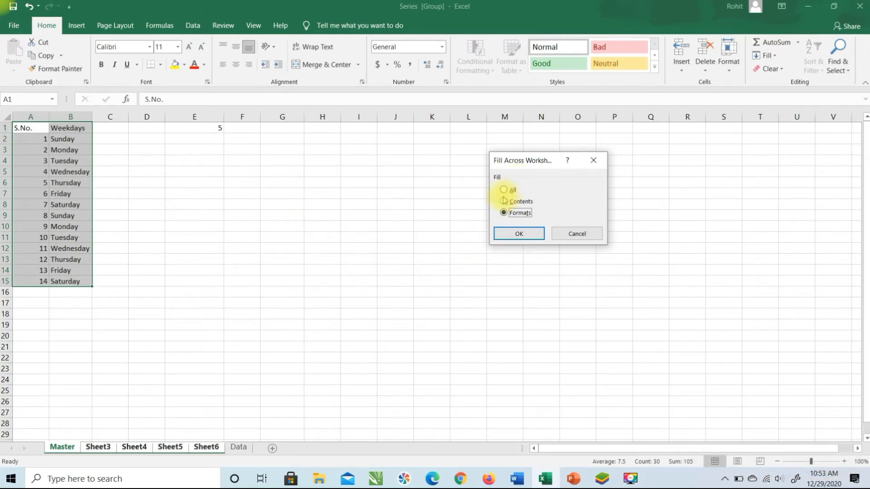
pyautogui.click(510, 236)
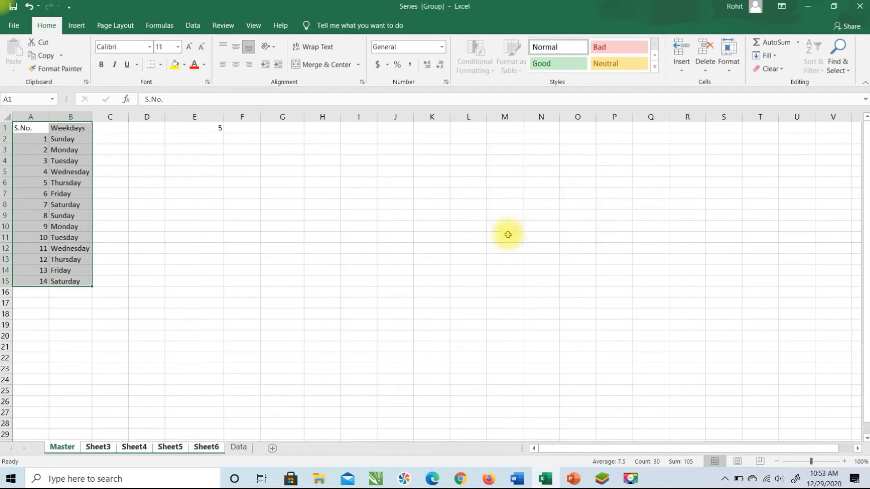
pyautogui.click(97, 446)
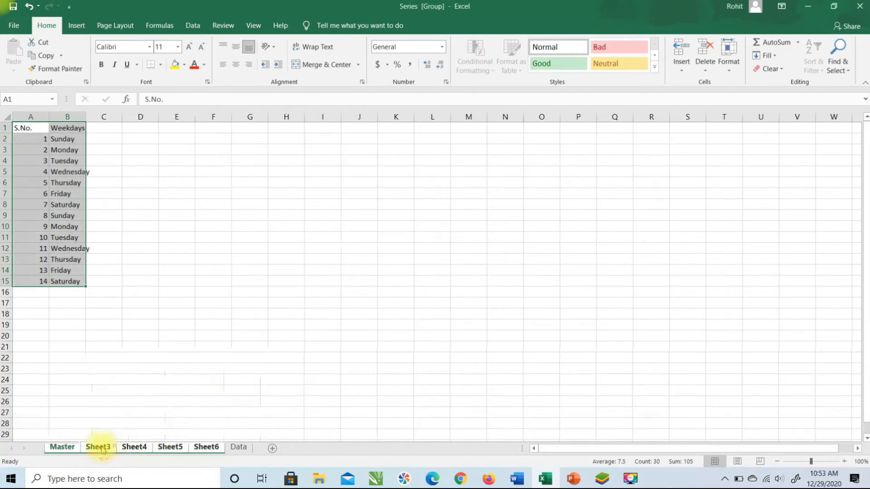
pyautogui.click(135, 447)
pyautogui.click(167, 448)
pyautogui.click(206, 447)
pyautogui.click(64, 449)
pyautogui.click(97, 448)
pyautogui.click(139, 448)
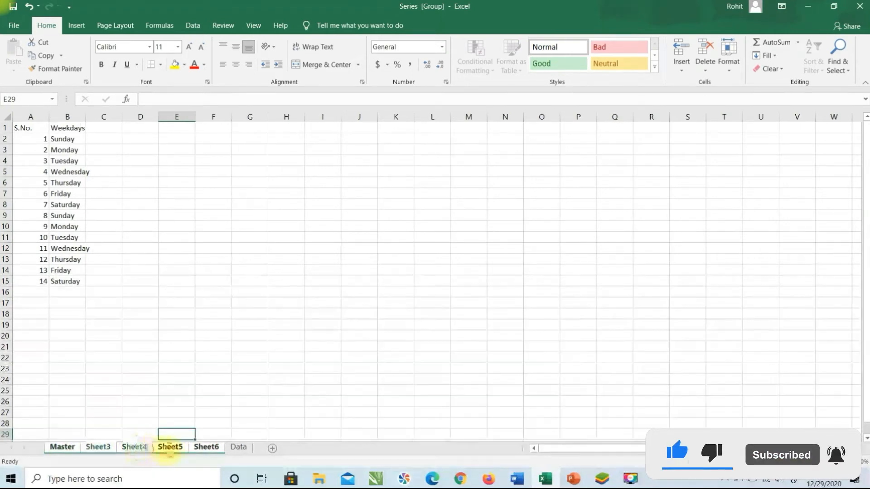
pyautogui.click(206, 447)
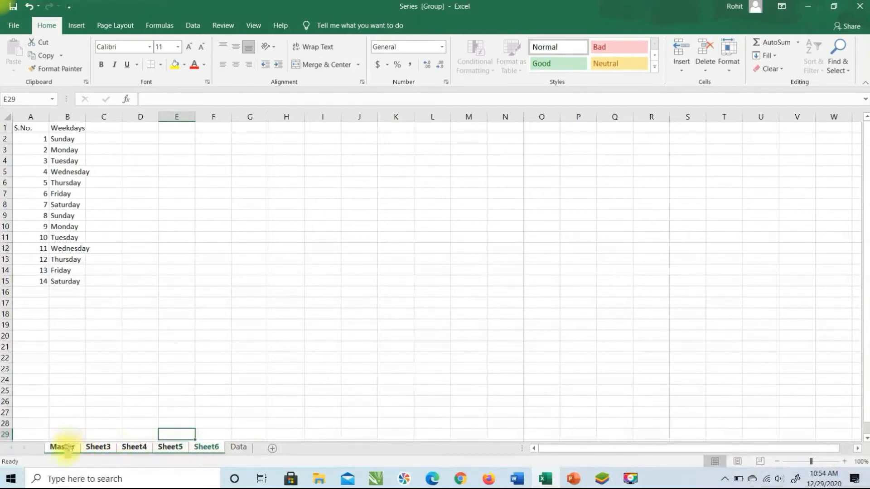
pyautogui.click(64, 447)
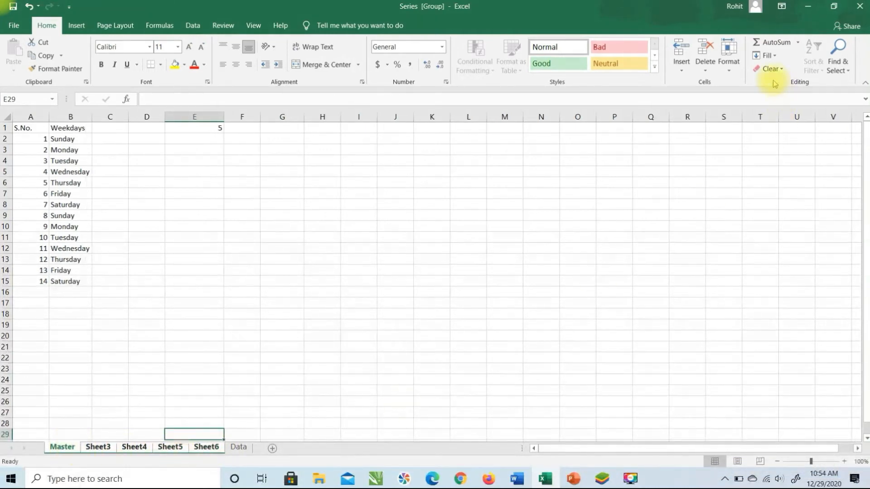
pyautogui.click(773, 56)
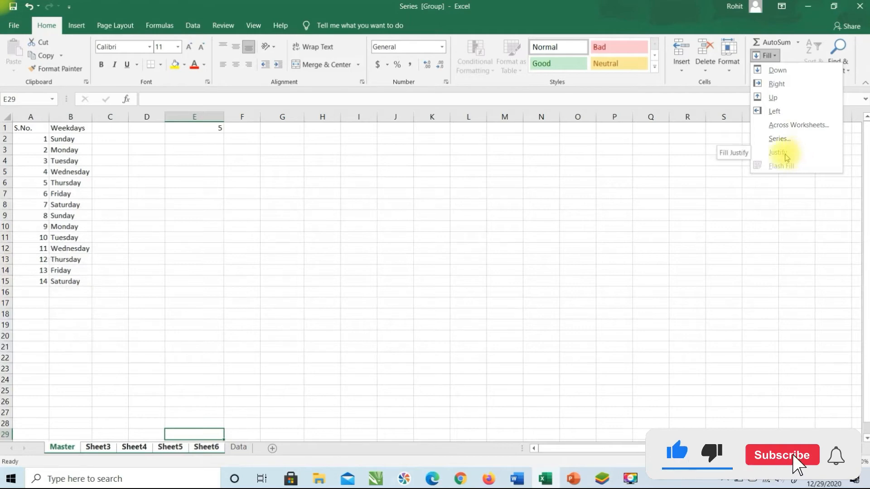
pyautogui.click(332, 127)
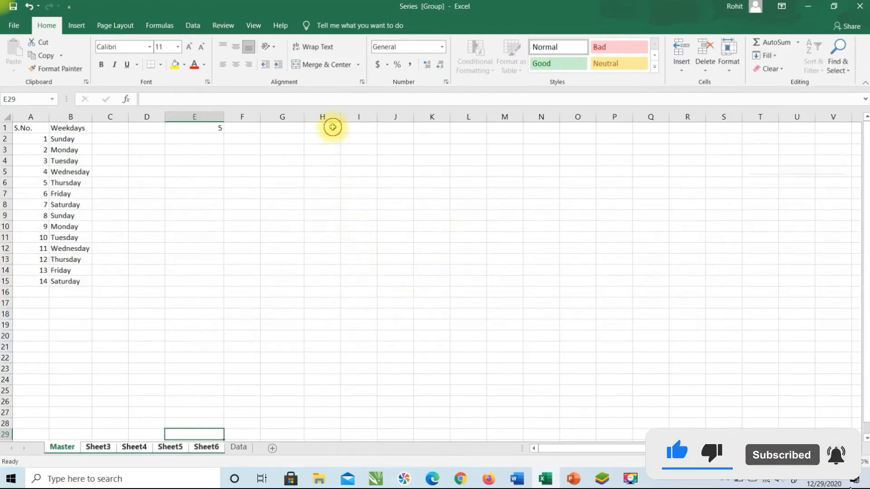
# Enter 'We are working on Microsoft Excel' in H1, then widen column H and undo the widening
pyautogui.click(332, 127)
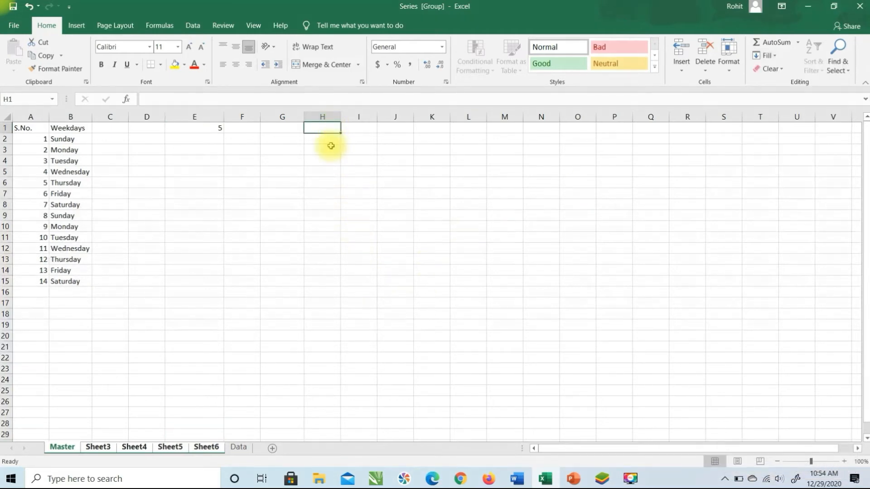
pyautogui.write('We ')
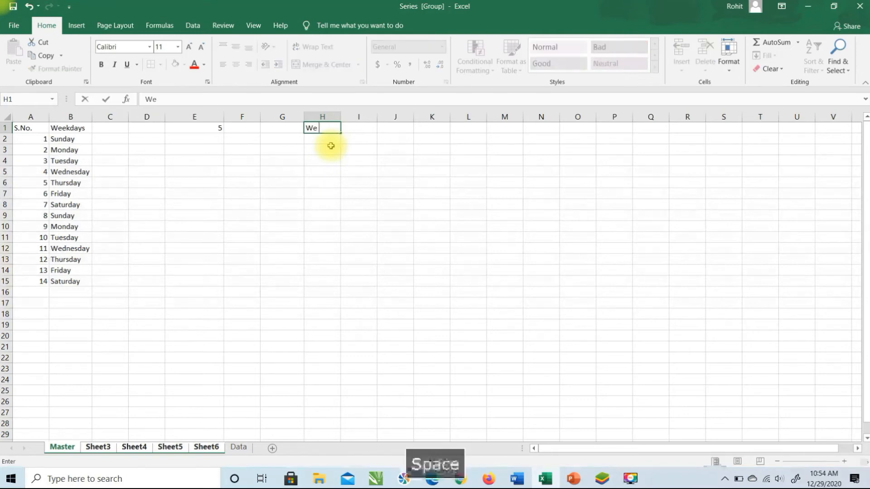
pyautogui.write('are working on Micro')
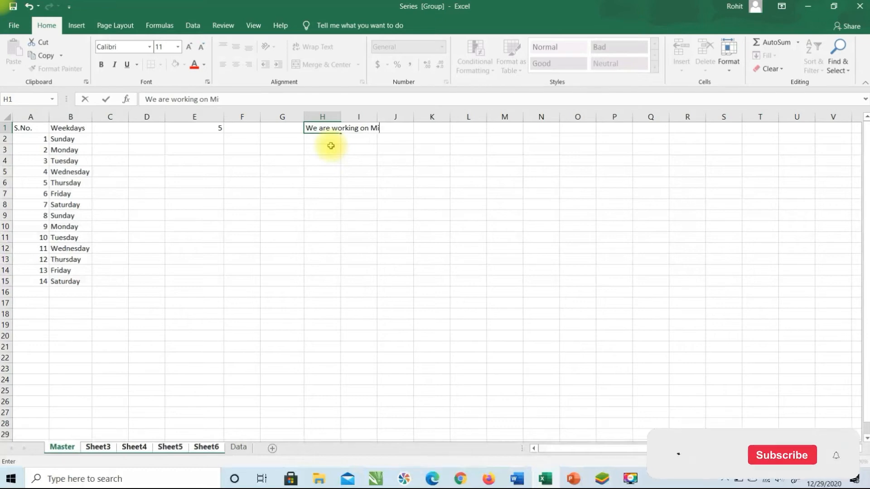
pyautogui.write('Excel')
pyautogui.click(331, 146)
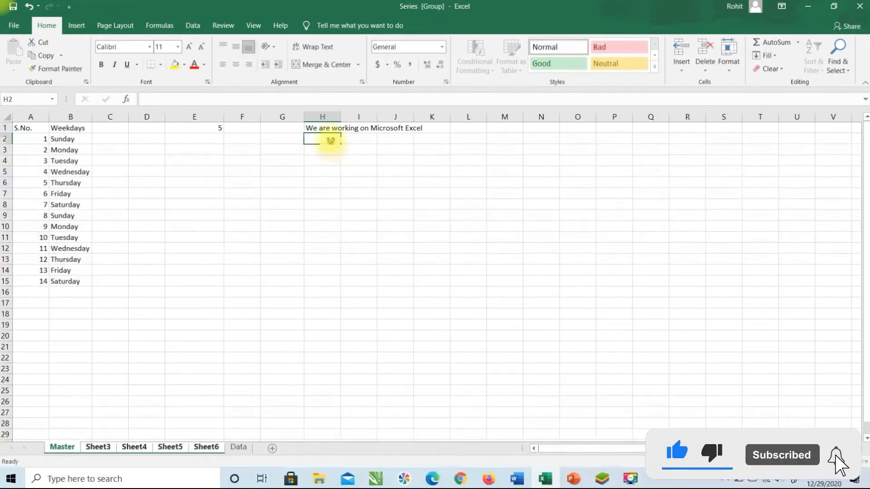
pyautogui.click(331, 129)
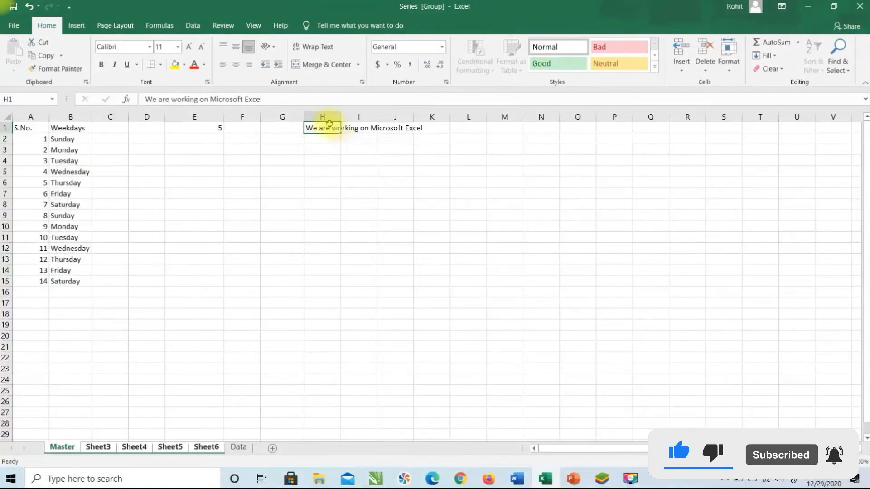
pyautogui.moveTo(341, 117); pyautogui.dragTo(433, 117)
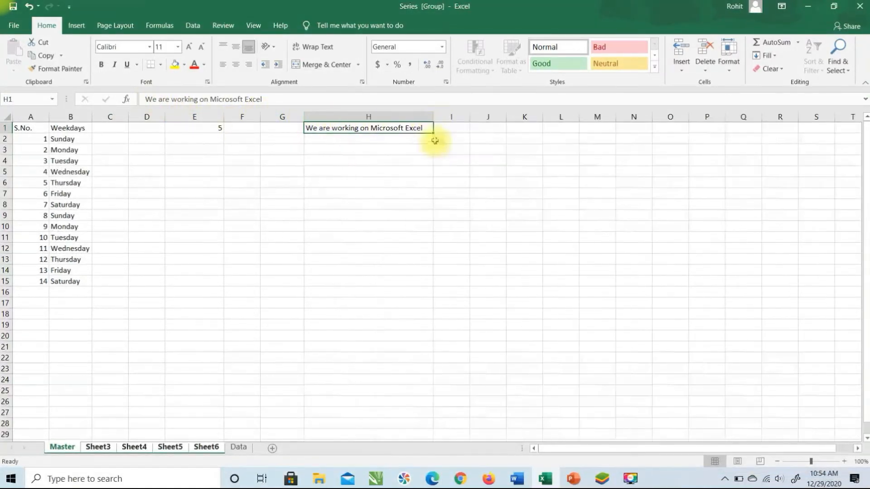
pyautogui.hotkey('ctrl', 'z')
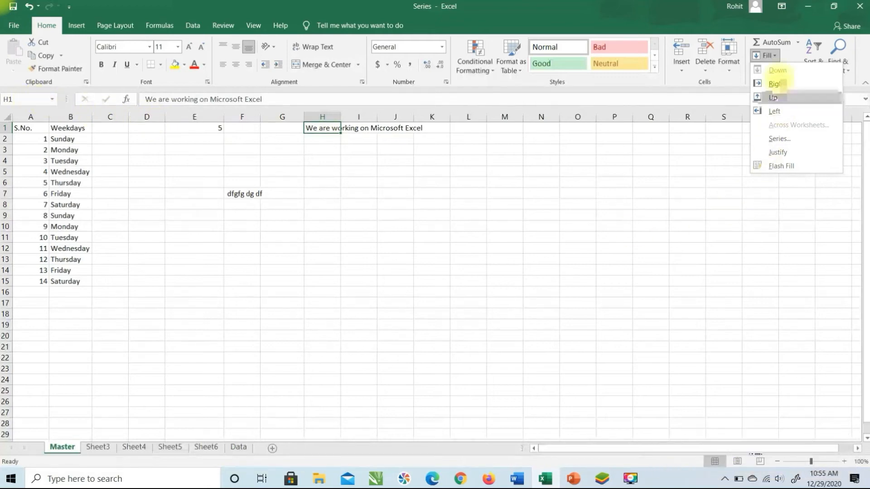
# Justify H1's sentence down into H1:H5 and check each resulting word
pyautogui.click(787, 155)
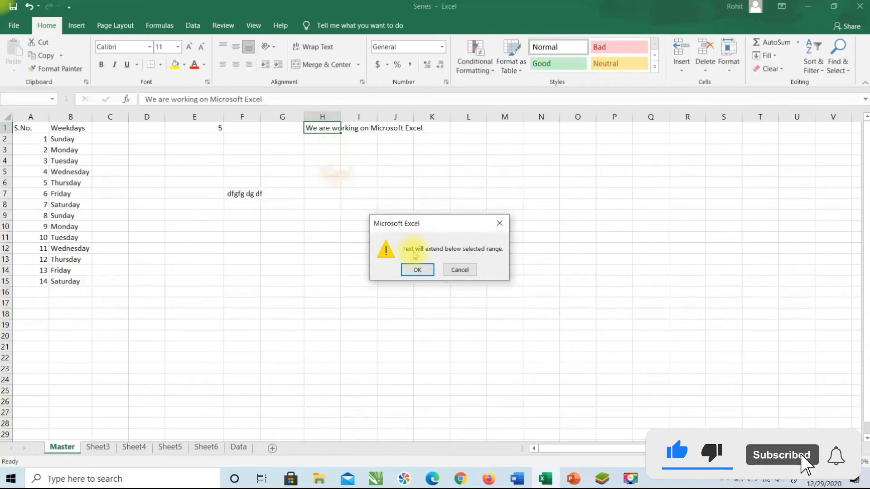
pyautogui.click(418, 270)
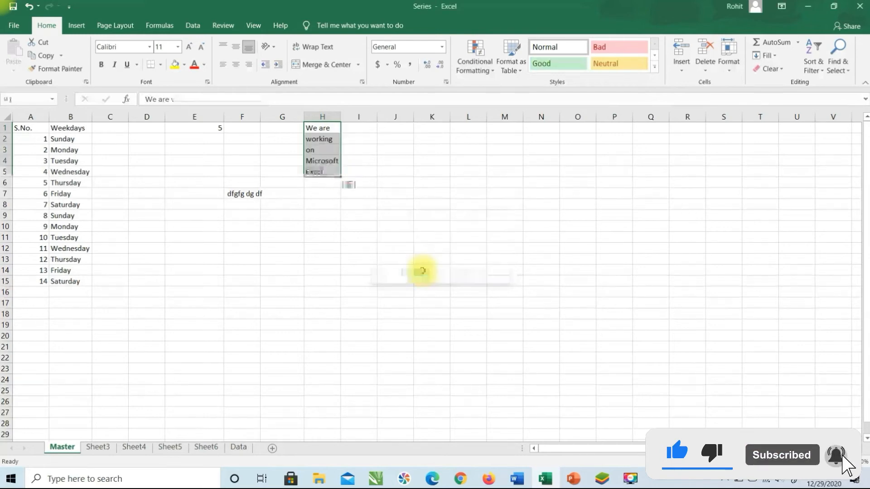
pyautogui.click(326, 128)
pyautogui.click(327, 139)
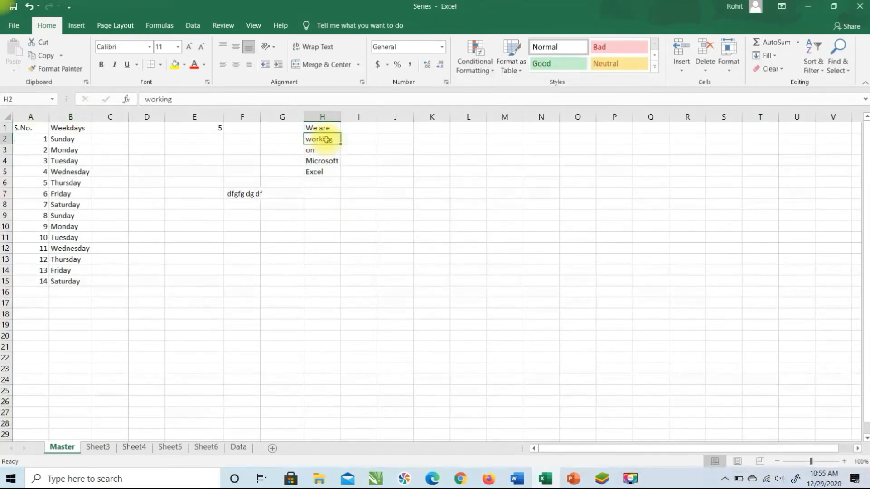
pyautogui.click(328, 152)
pyautogui.click(327, 163)
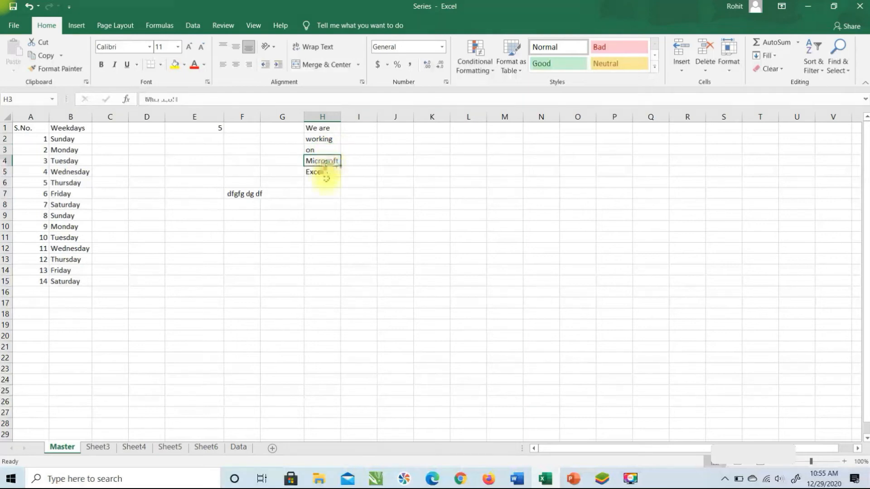
pyautogui.click(326, 174)
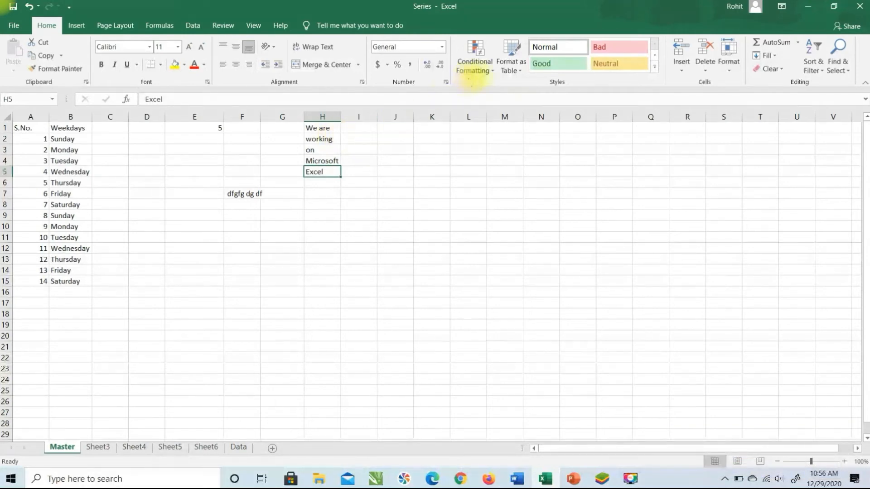
pyautogui.click(775, 56)
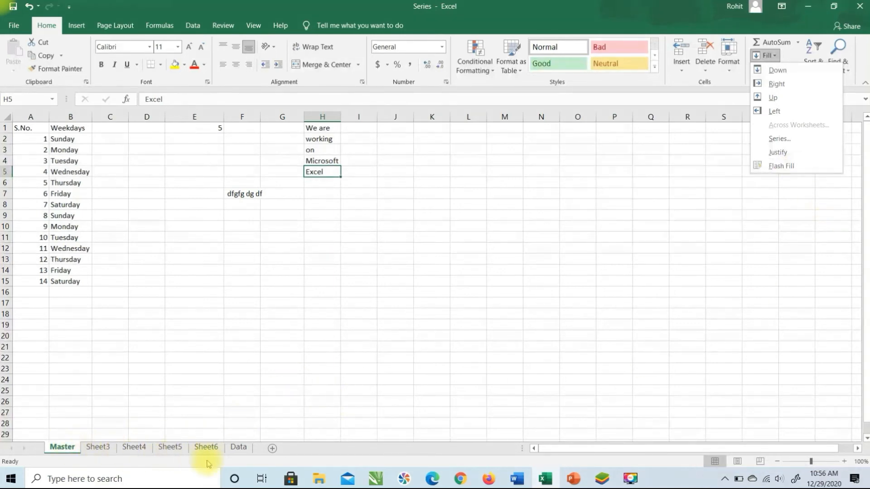
# On the Data sheet, Flash Fill B2:B9 from the example 1000, then clear the results
pyautogui.click(245, 453)
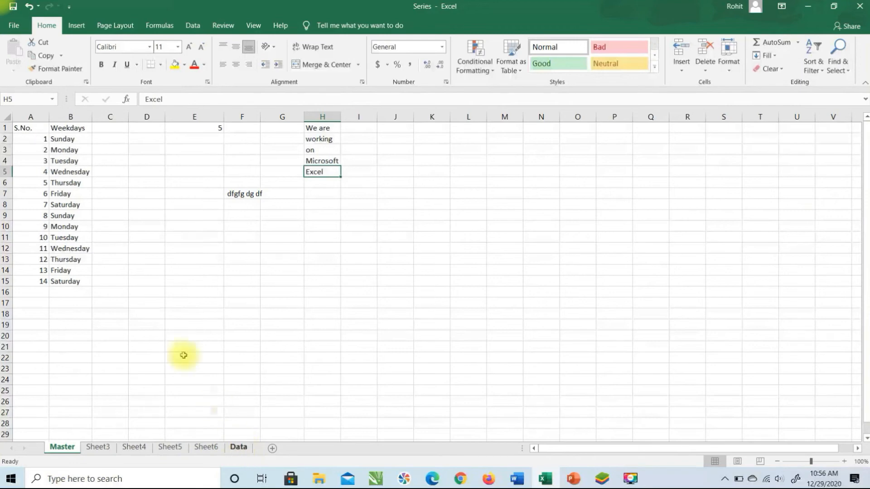
pyautogui.click(234, 447)
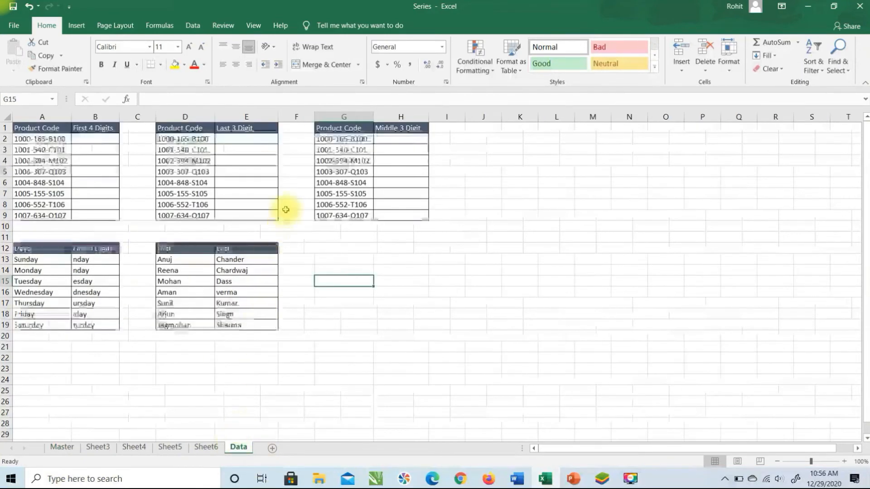
pyautogui.moveTo(39, 138); pyautogui.dragTo(34, 215)
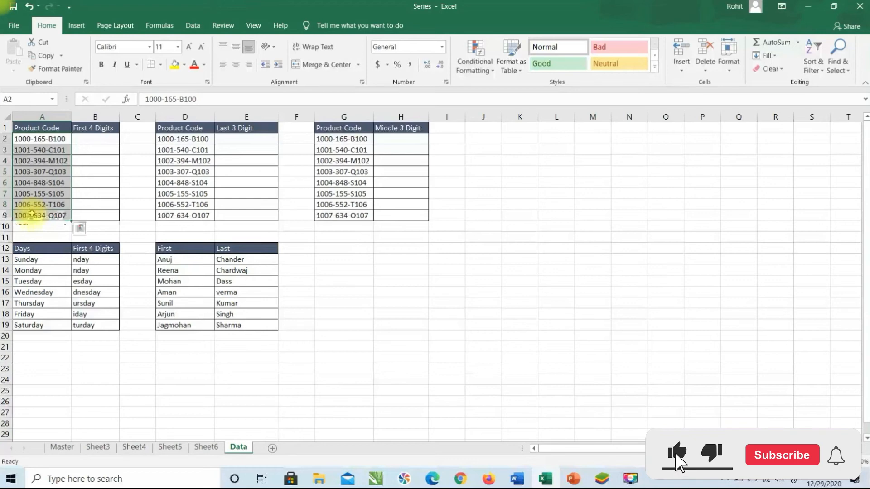
pyautogui.click(85, 139)
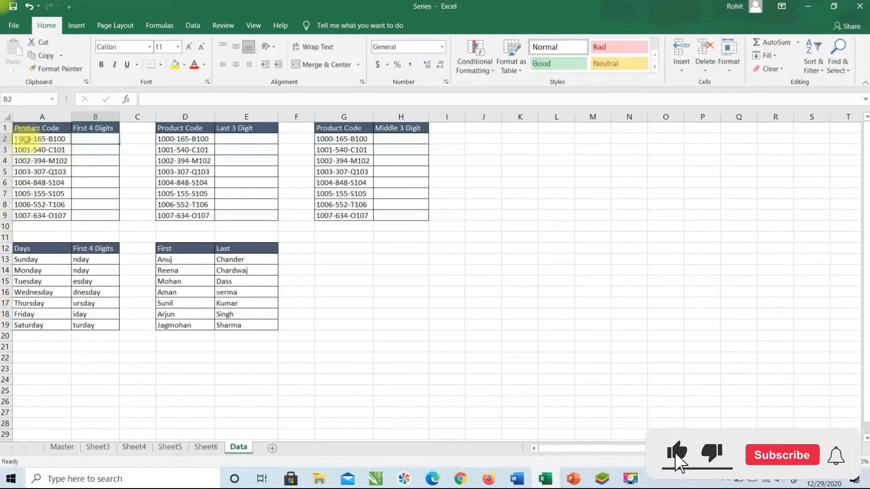
pyautogui.write('1000')
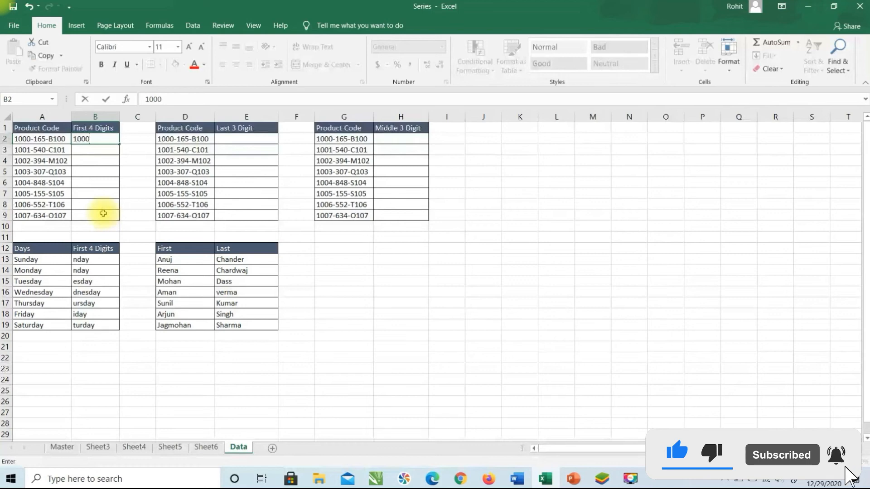
pyautogui.press('Return')
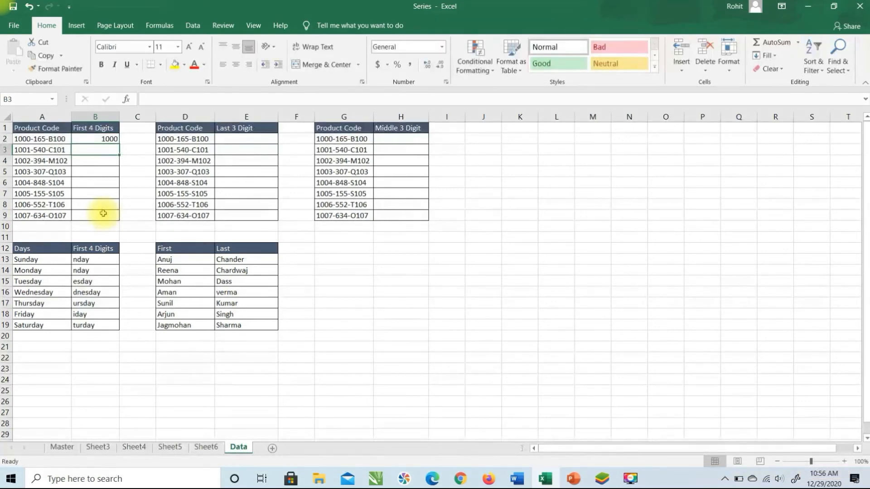
pyautogui.hotkey('ctrl', 'e')
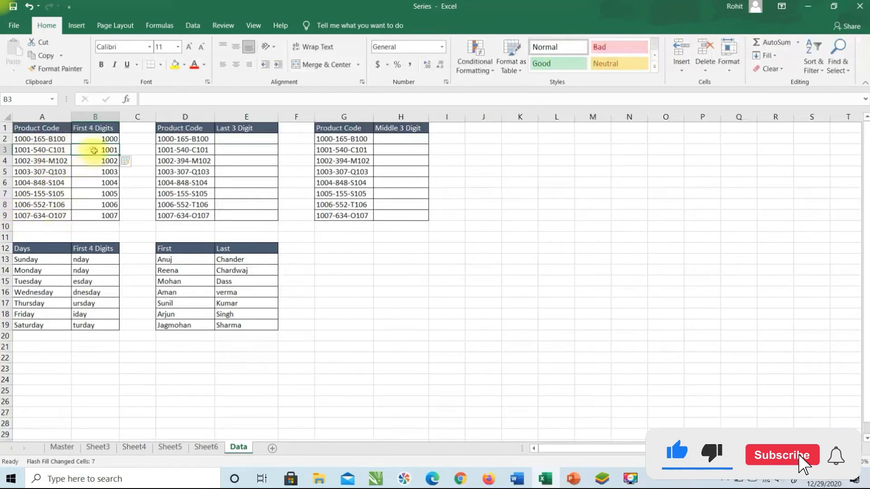
pyautogui.moveTo(103, 139); pyautogui.dragTo(102, 214)
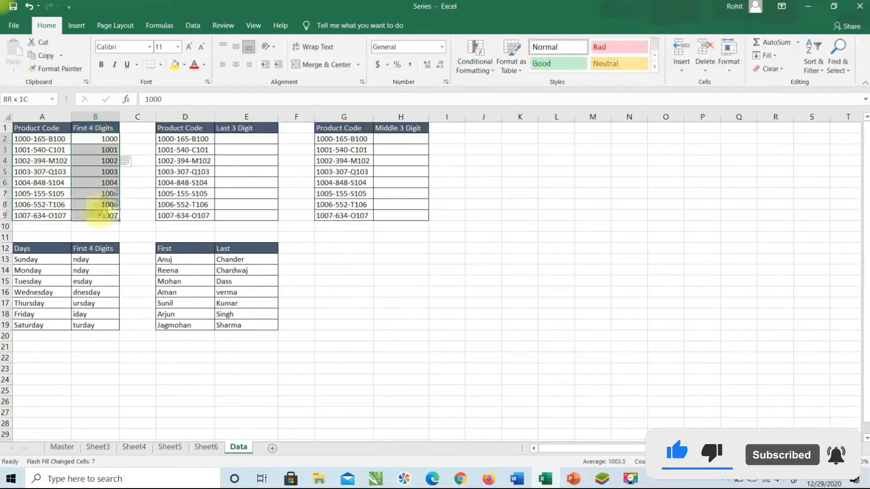
pyautogui.press('Delete')
# Retry Flash Fill with the example B100 in B2, then clear the results again
pyautogui.click(96, 138)
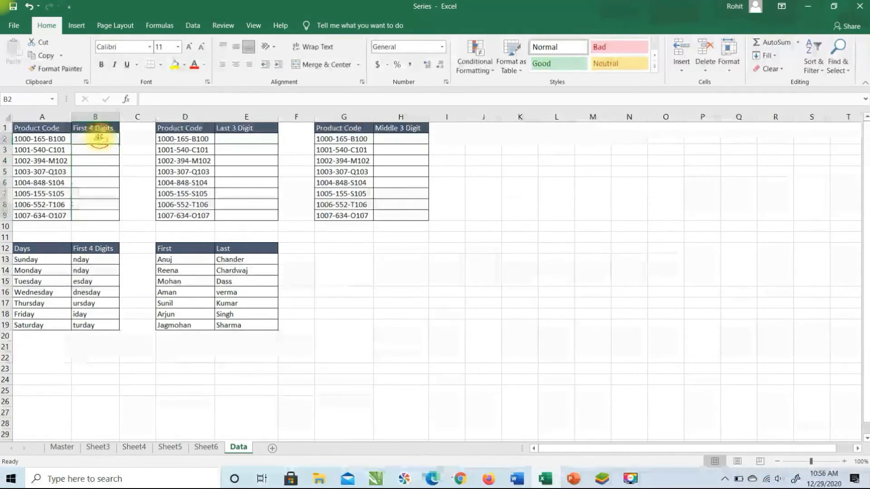
pyautogui.write('B100')
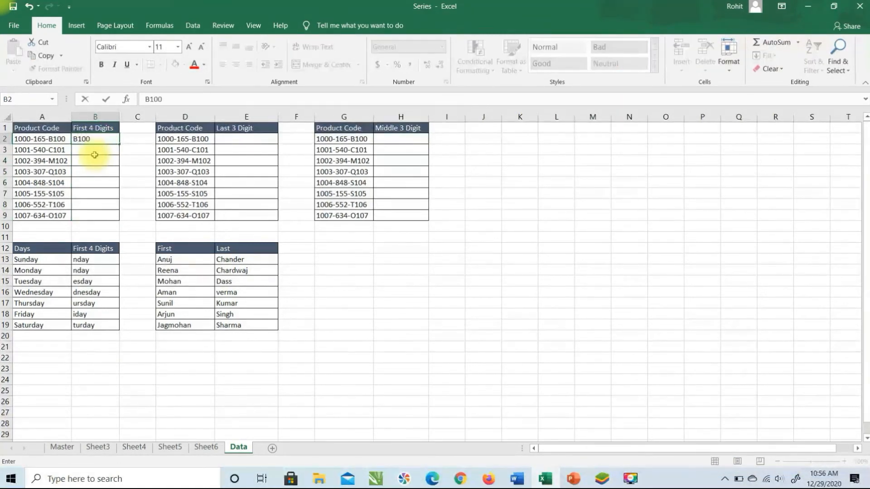
pyautogui.click(95, 155)
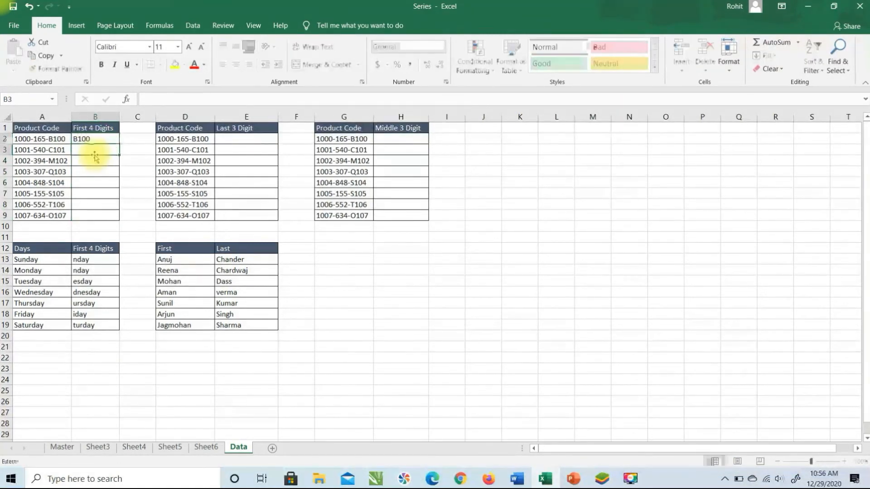
pyautogui.hotkey('ctrl', 'e')
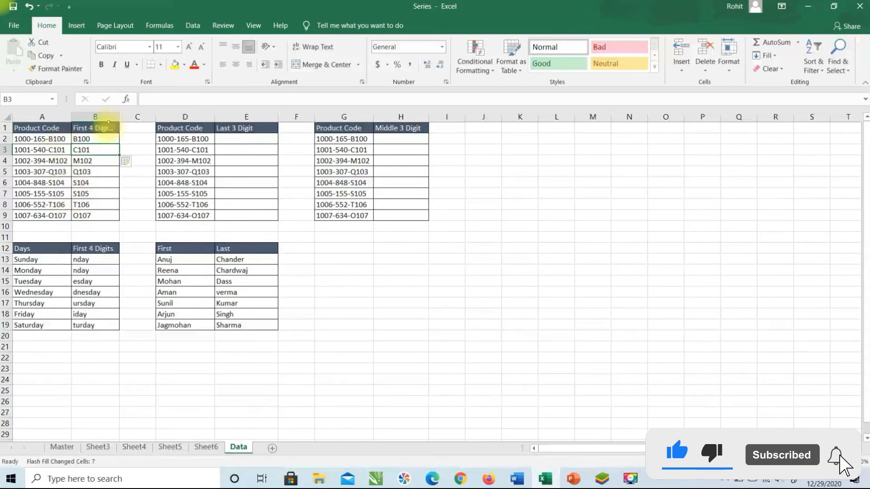
pyautogui.moveTo(90, 139); pyautogui.dragTo(96, 216)
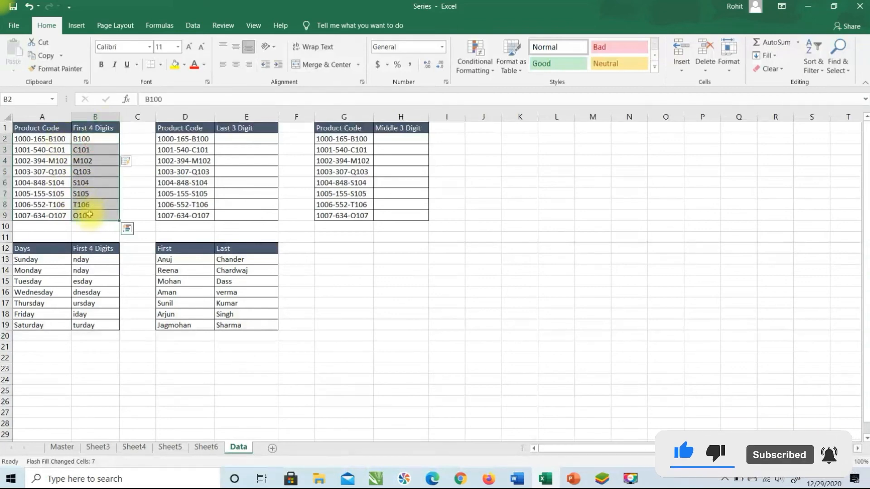
pyautogui.press('Delete')
# Enter 165 in B2 and Flash Fill the middle codes down B3:B9
pyautogui.click(96, 140)
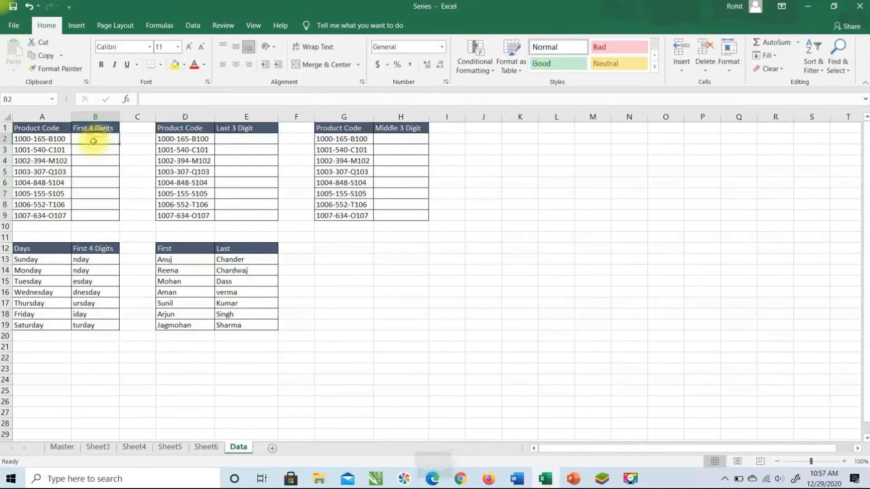
pyautogui.write('165')
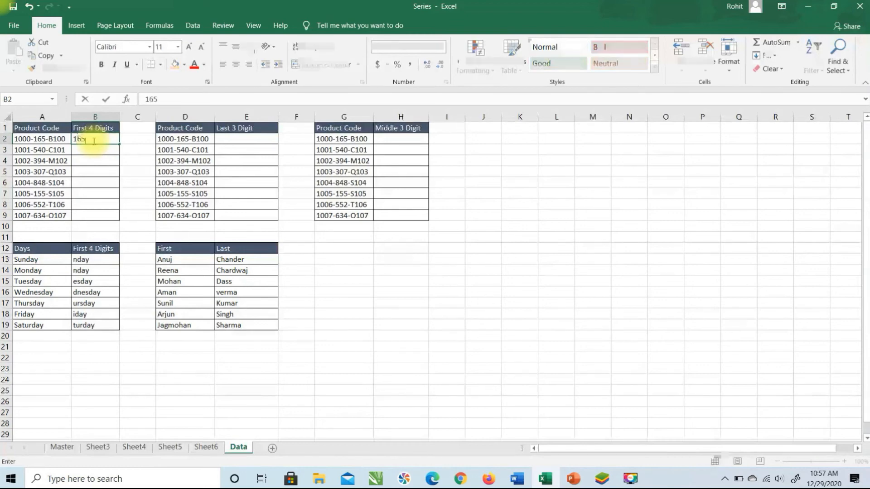
pyautogui.press('Return')
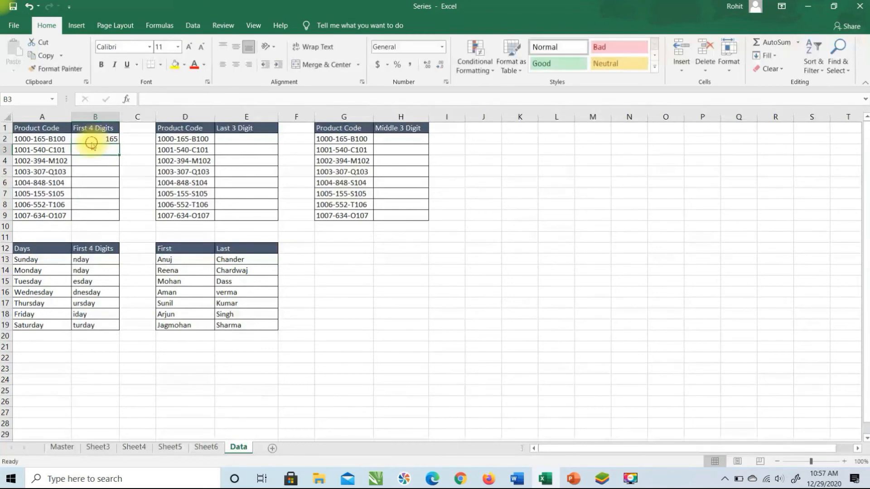
pyautogui.click(98, 144)
pyautogui.click(108, 150)
pyautogui.hotkey('ctrl', 'e')
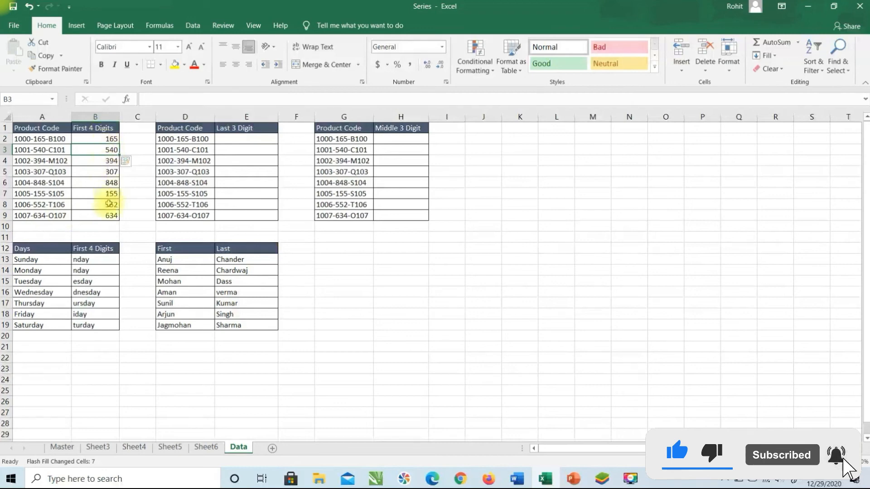
# Flash Fill the Last 3 Digit column from the example B100 in E2
pyautogui.click(249, 139)
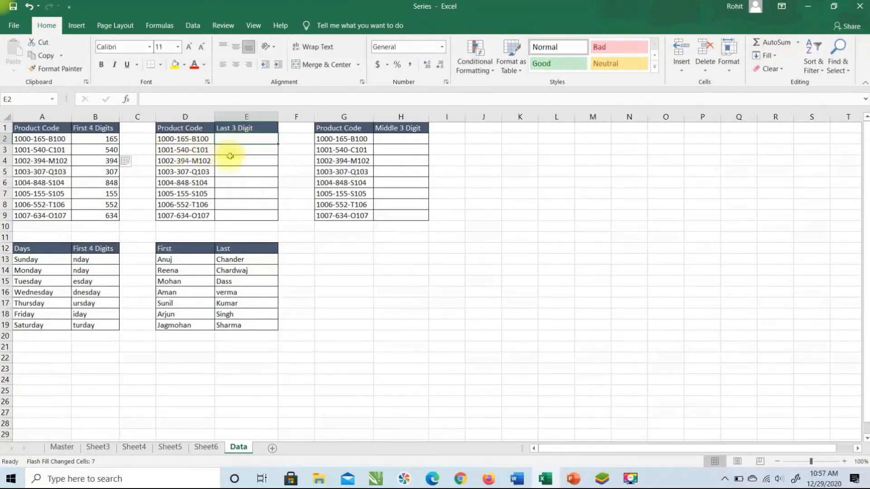
pyautogui.write('B100')
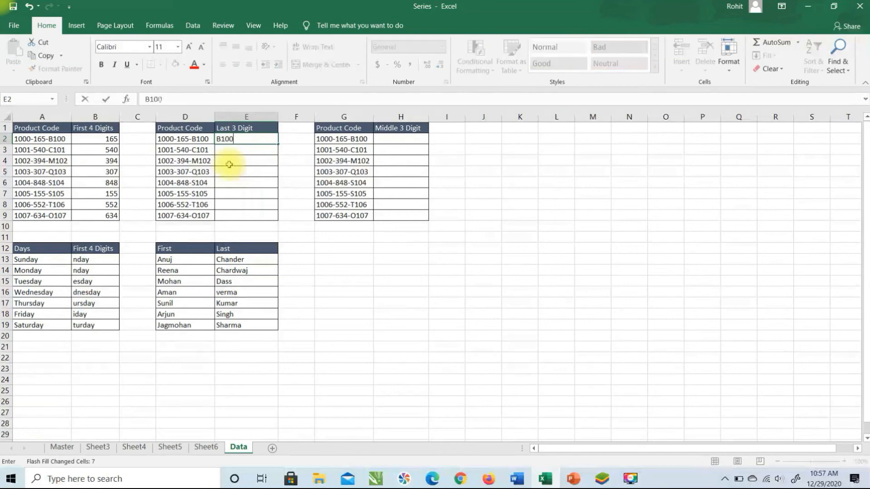
pyautogui.press('Return')
pyautogui.hotkey('ctrl', 'e')
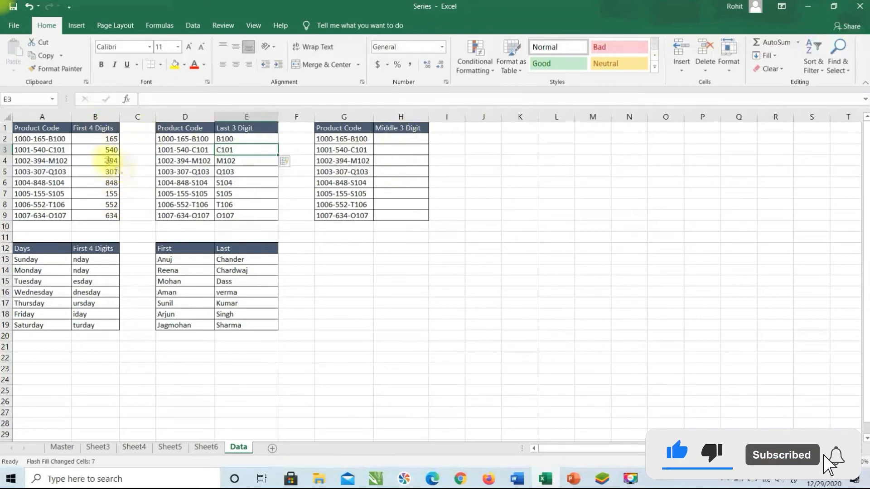
# Change B2 to 1000, clear B3:B9, and Flash Fill the leading numbers 1000–1007
pyautogui.click(110, 140)
pyautogui.write('1000')
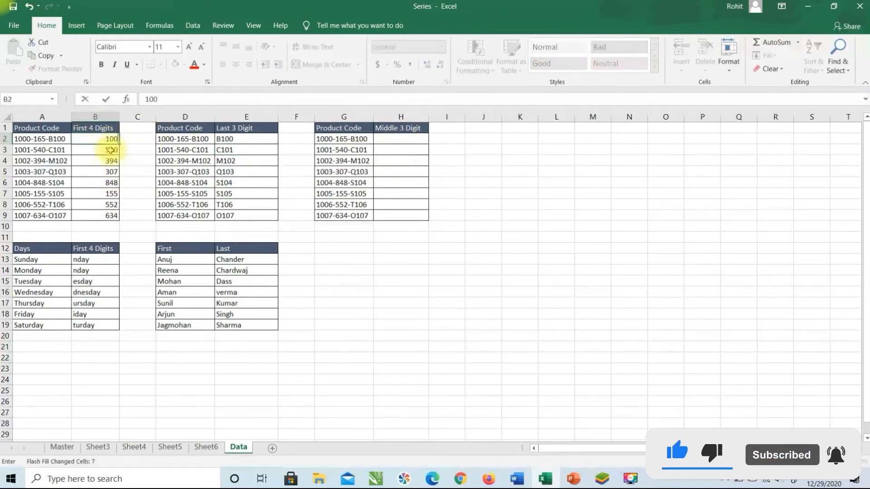
pyautogui.press('Return')
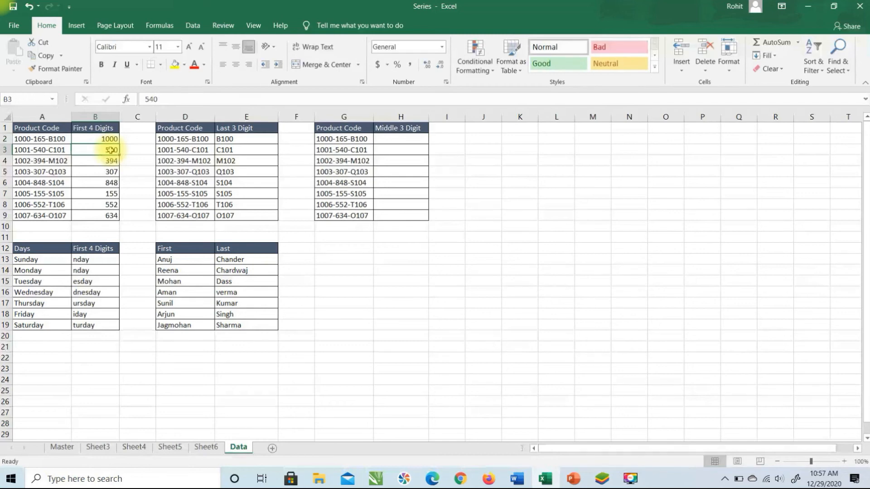
pyautogui.hotkey('ctrl', 'e')
pyautogui.press('Return')
pyautogui.hotkey('shift', 'Down')
pyautogui.hotkey('shift', 'Down')
pyautogui.hotkey('shift', 'Down')
pyautogui.hotkey('shift', 'Down')
pyautogui.hotkey('shift', 'Down')
pyautogui.hotkey('shift', 'Down')
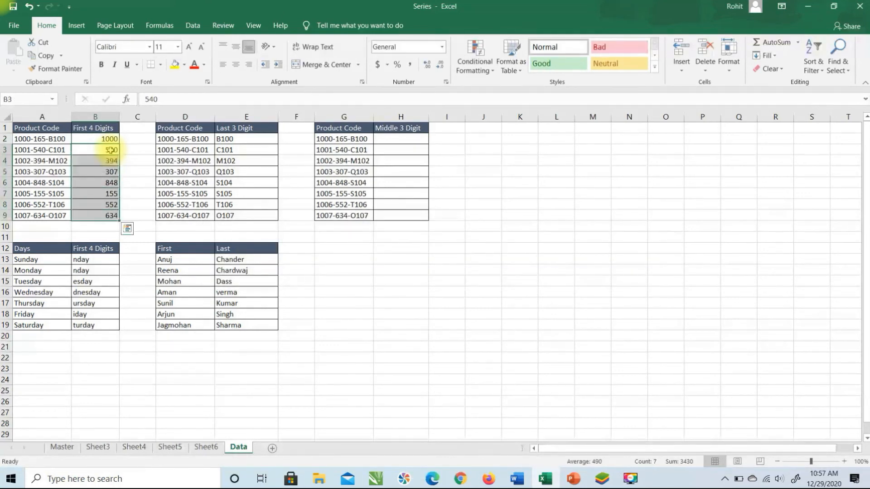
pyautogui.press('Delete')
pyautogui.press('Down')
pyautogui.press('Up')
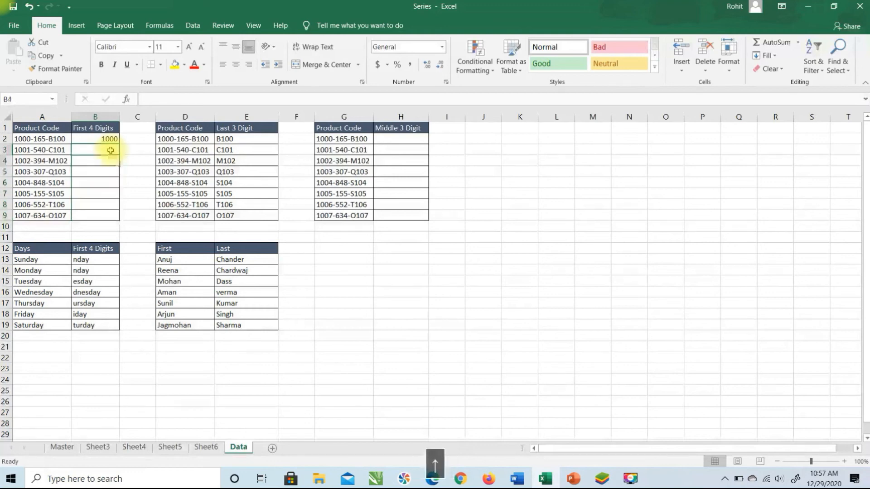
pyautogui.hotkey('ctrl', 'e')
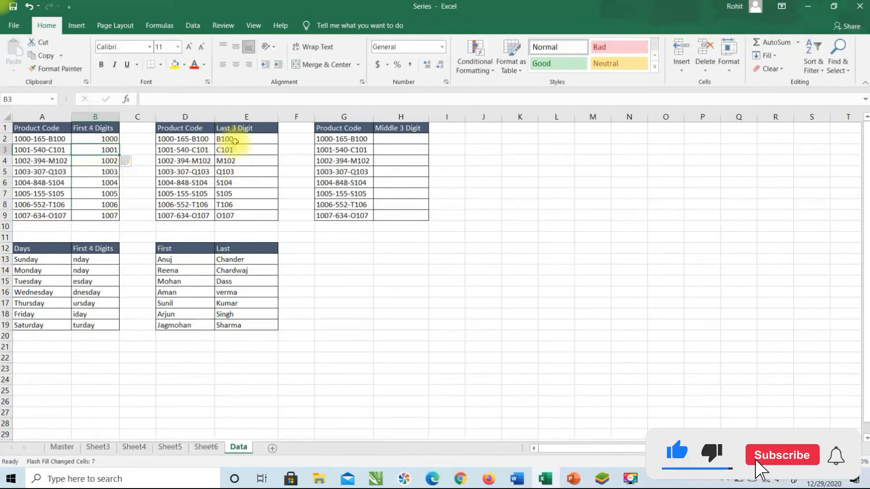
# Flash Fill Middle 3 Digit H2:H9 from the example 165 in H2
pyautogui.click(398, 141)
pyautogui.write('165')
pyautogui.press('Return')
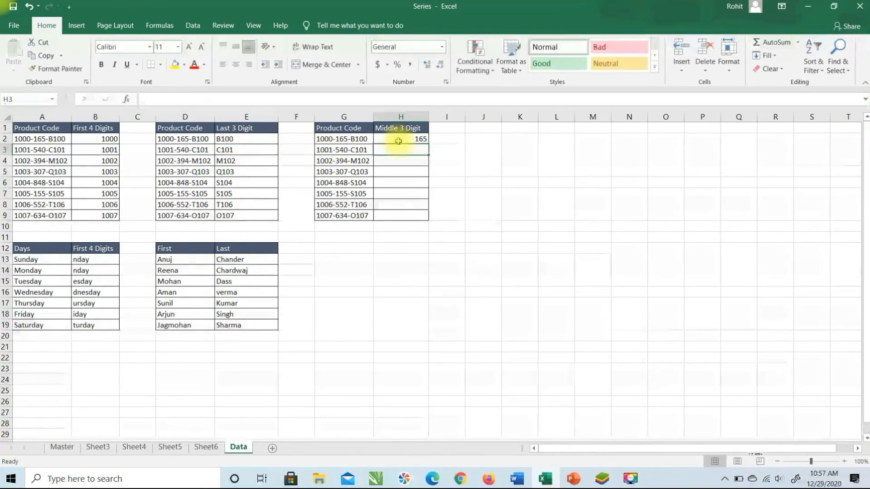
pyautogui.hotkey('ctrl', 'e')
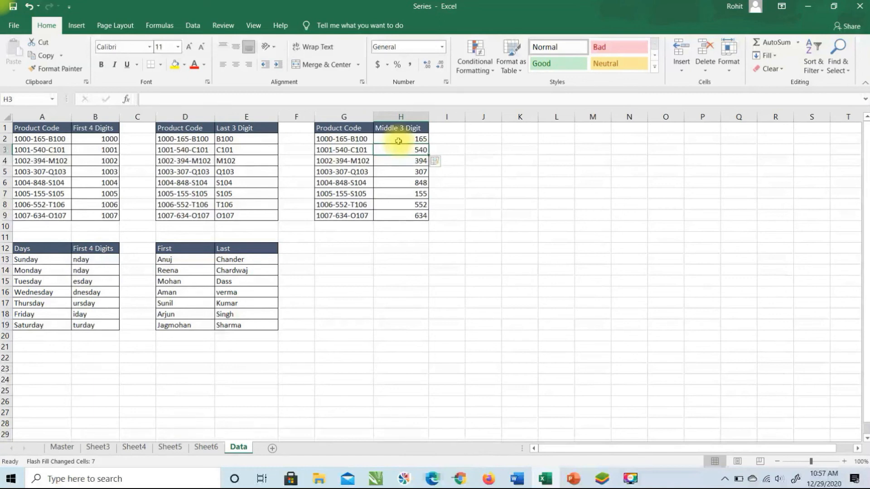
# Clear the day abbreviations in B13:B19 and the last names in E13:E19
pyautogui.moveTo(88, 259); pyautogui.dragTo(94, 325)
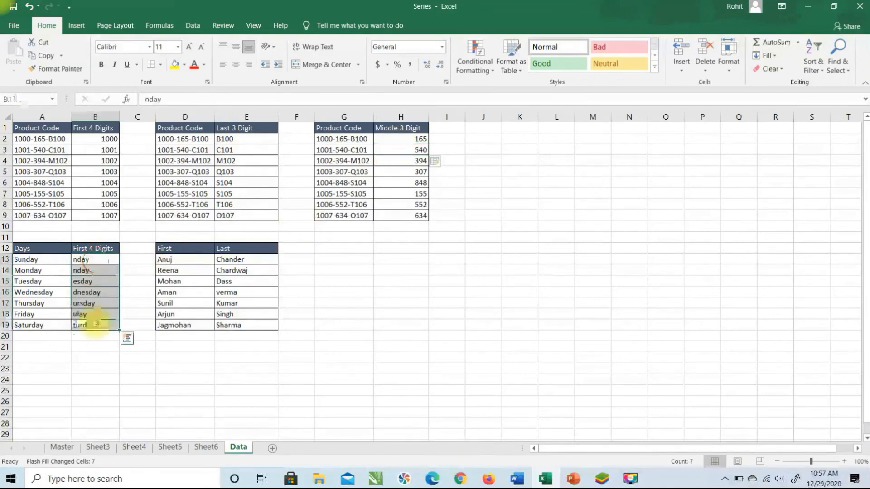
pyautogui.press('Delete')
pyautogui.moveTo(244, 262); pyautogui.dragTo(225, 324)
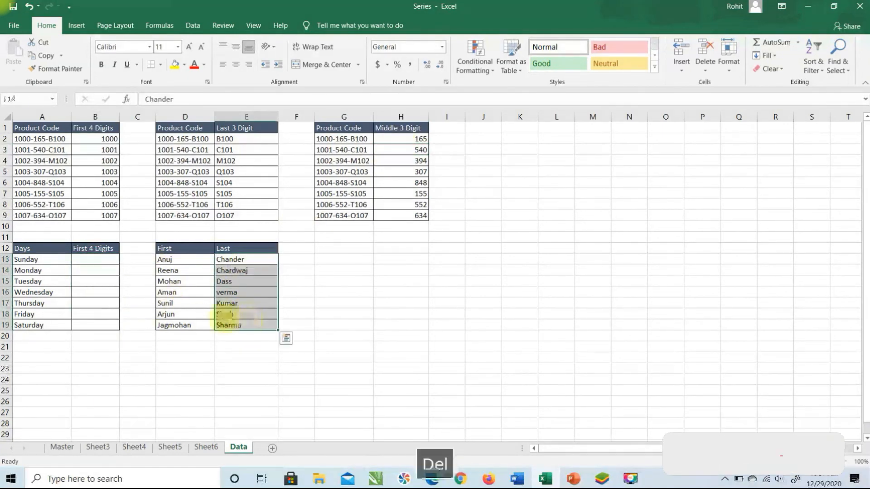
pyautogui.press('Delete')
# Type sund in B13 and Flash Fill four-letter day abbreviations down B14:B19
pyautogui.click(91, 259)
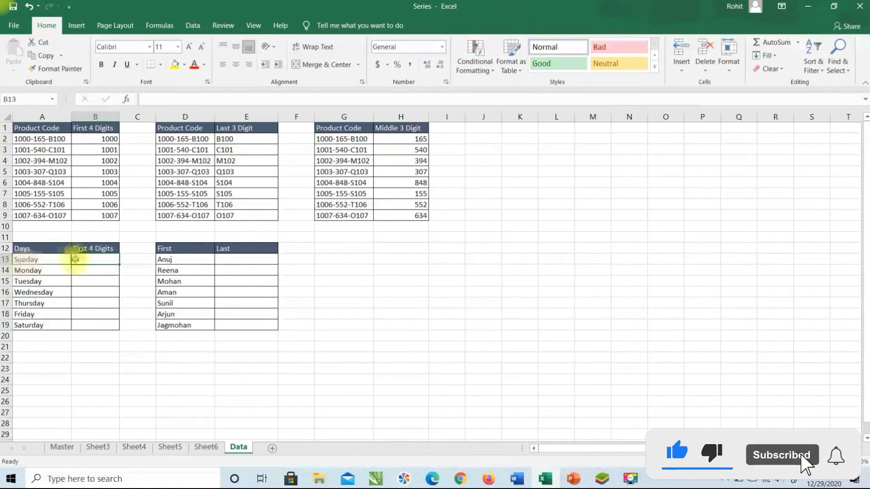
pyautogui.write('sund')
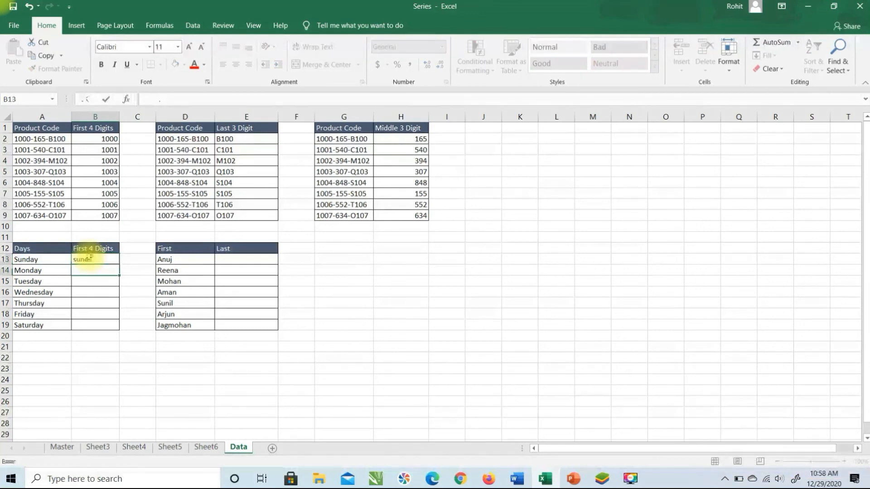
pyautogui.press('Return')
pyautogui.hotkey('ctrl', 'e')
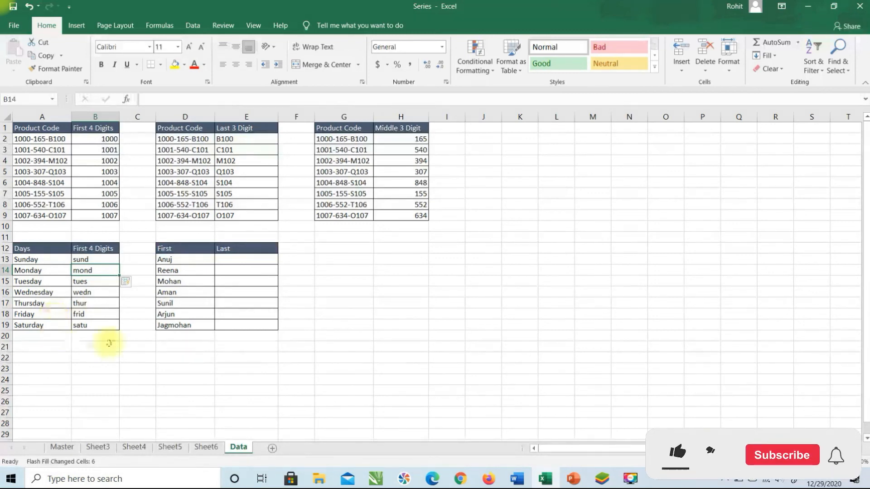
# Type a surname for each of the seven people in E13:E19
pyautogui.click(236, 260)
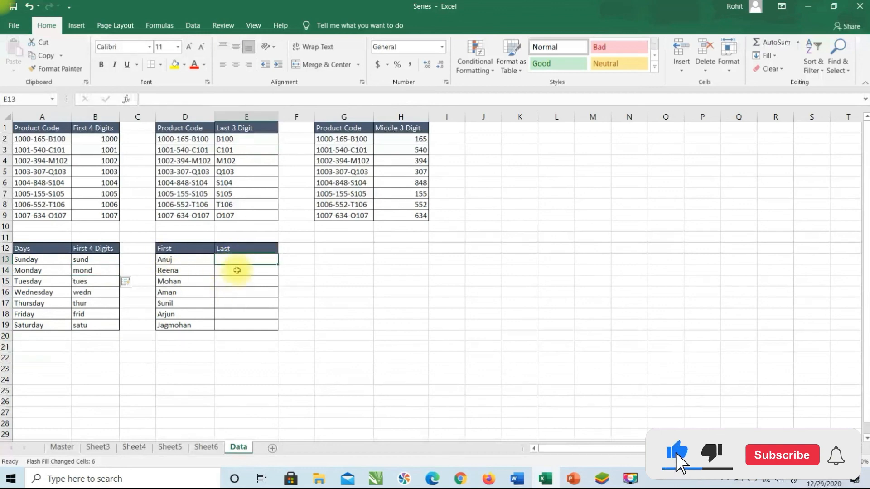
pyautogui.write('Ku')
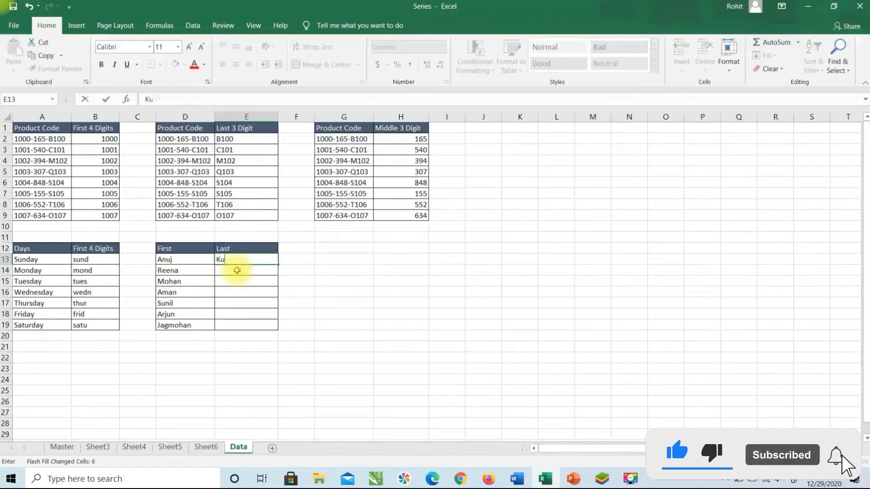
pyautogui.write('arar')
pyautogui.press('Return')
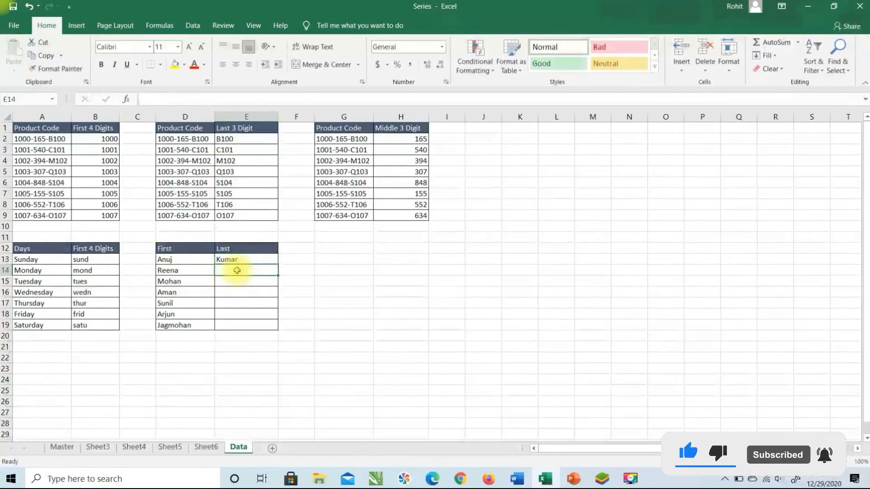
pyautogui.write('Verma')
pyautogui.press('Return')
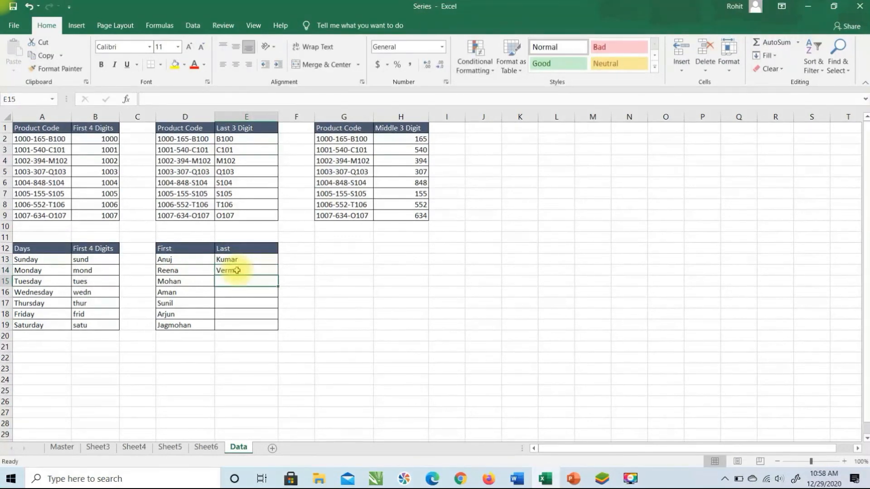
pyautogui.write('Sharma')
pyautogui.press('Return')
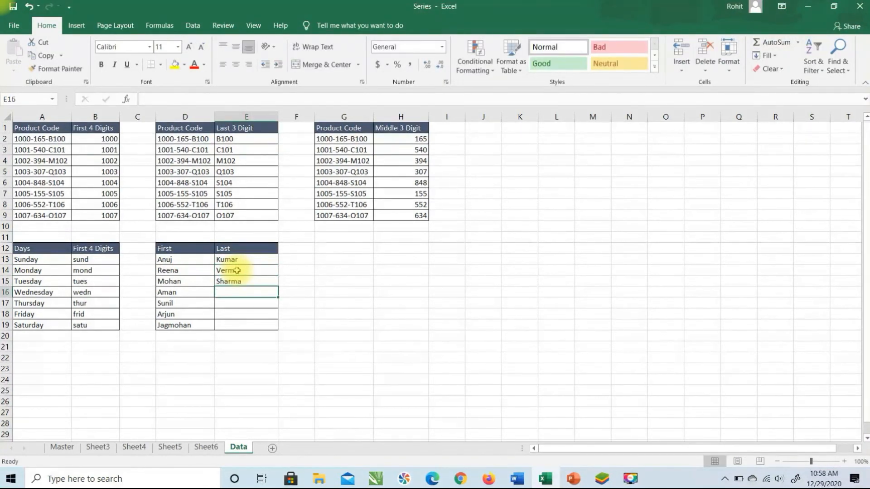
pyautogui.write('Ja')
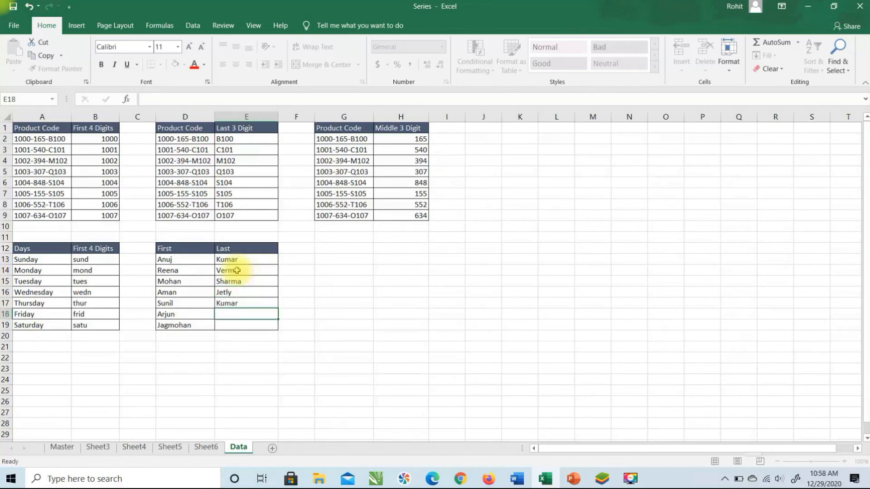
pyautogui.write('Sharma')
pyautogui.press('Return')
pyautogui.write('Sh')
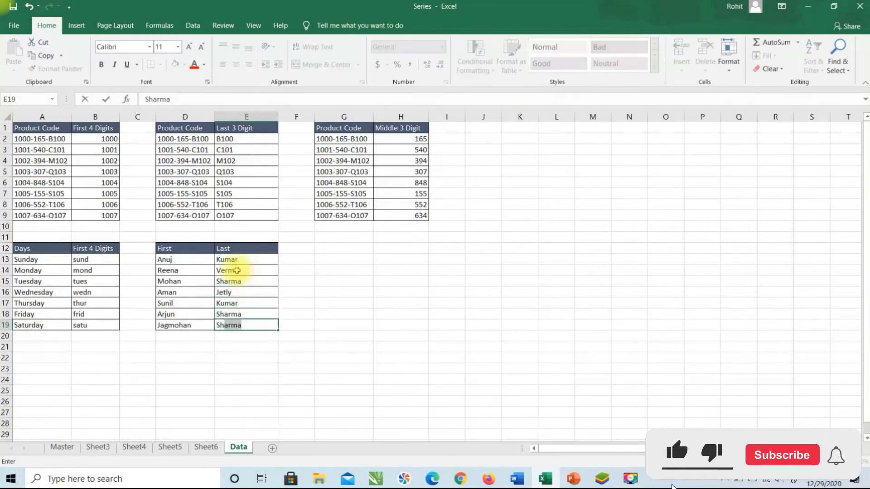
pyautogui.press('Up')
pyautogui.press('Up')
pyautogui.press('Up')
pyautogui.press('Up')
pyautogui.press('Up')
pyautogui.press('Up')
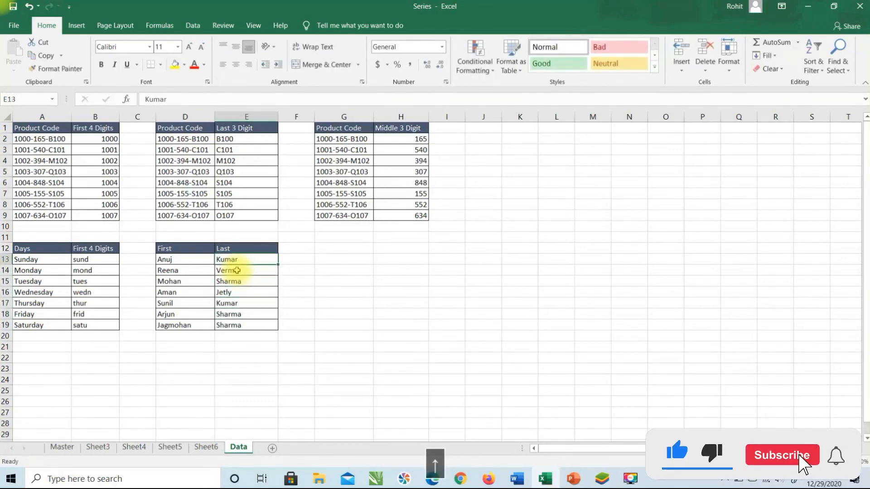
# Enter the first person's lowercase first-last name in F13 and Flash Fill F14:F19
pyautogui.press('Right')
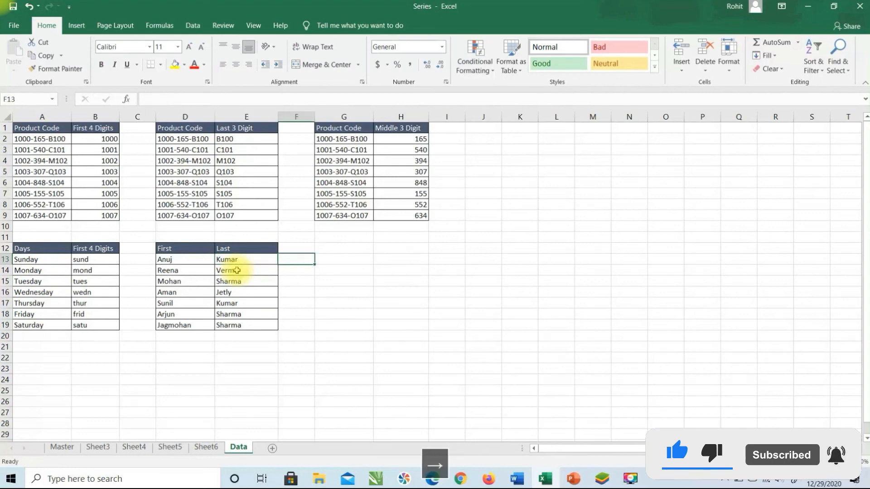
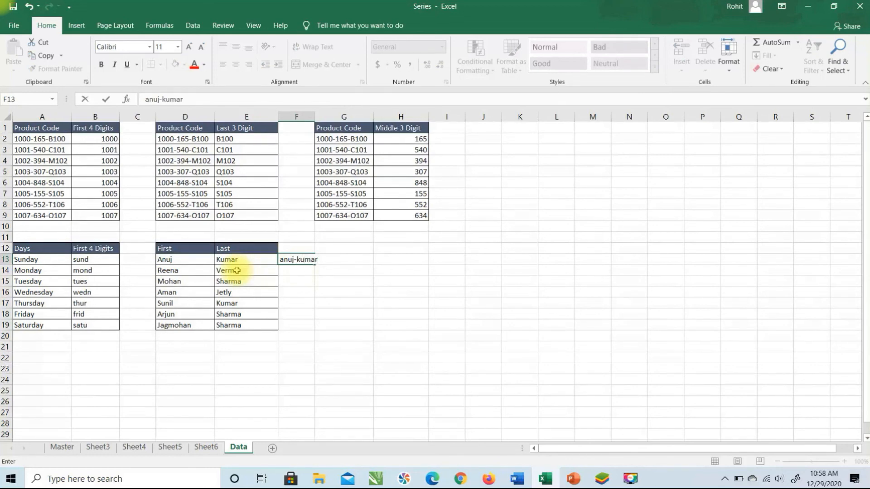
pyautogui.press('Return')
pyautogui.hotkey('ctrl', 'e')
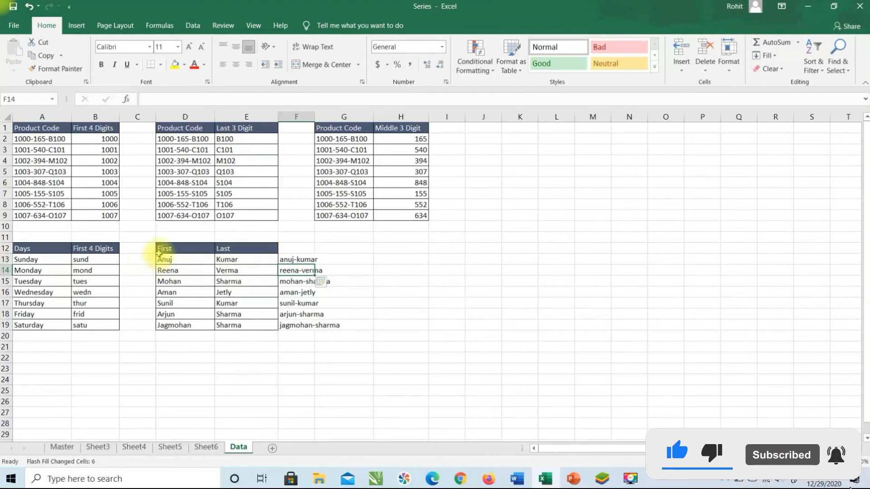
pyautogui.click(291, 261)
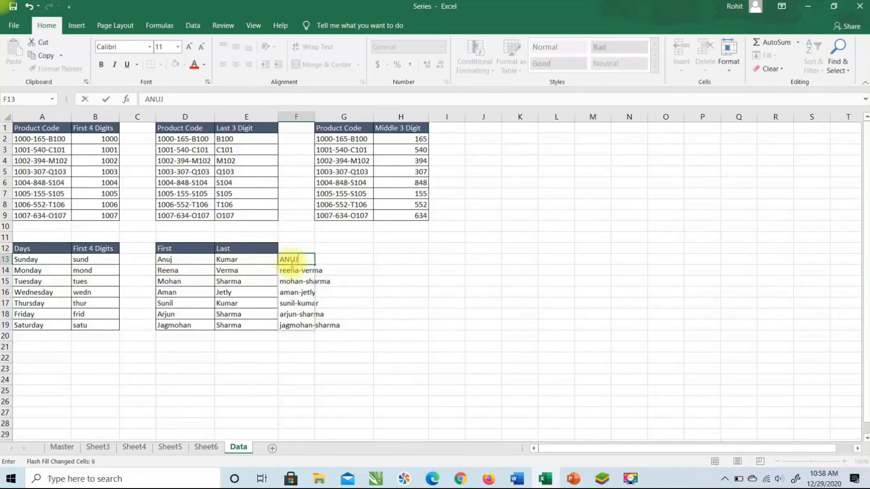
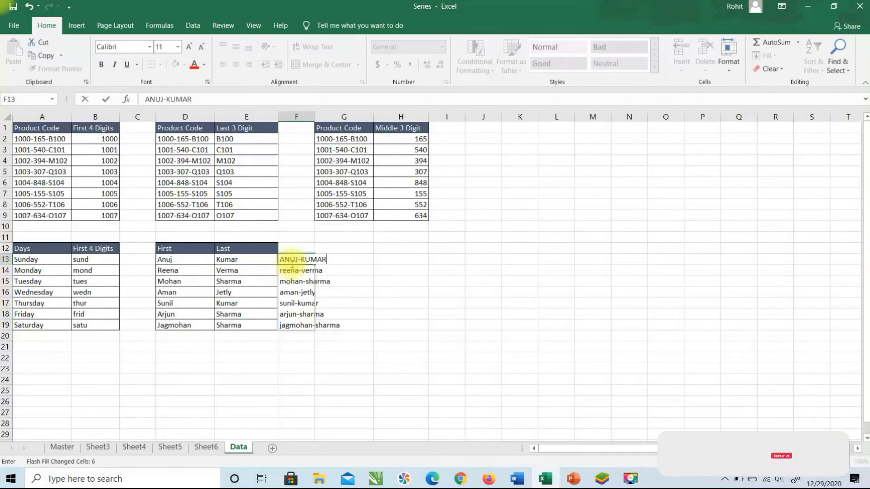
# Retype F13's name in uppercase so Flash Fill re-fills F14:F19 in capitals, then show Flash Fill under Fill
pyautogui.press('Return')
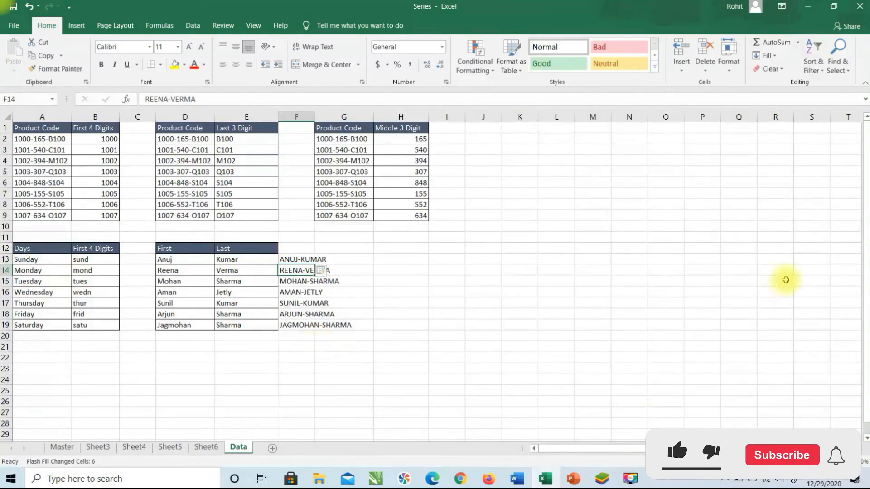
pyautogui.click(772, 69)
pyautogui.click(766, 55)
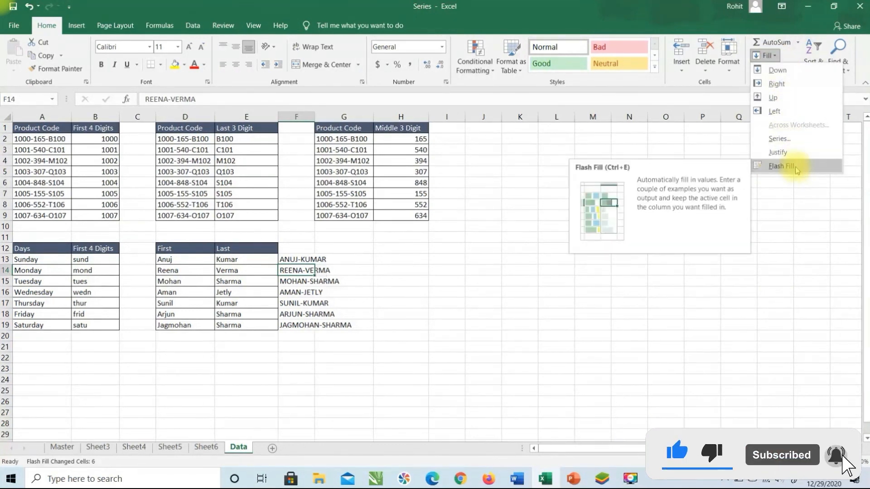